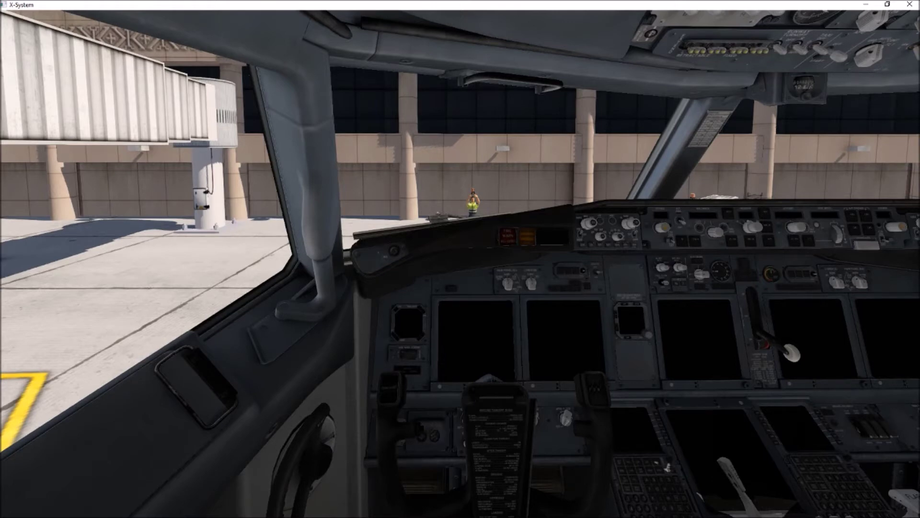
Switch on the battery and the next power switch on the 737's overhead panel
key("KP_8")
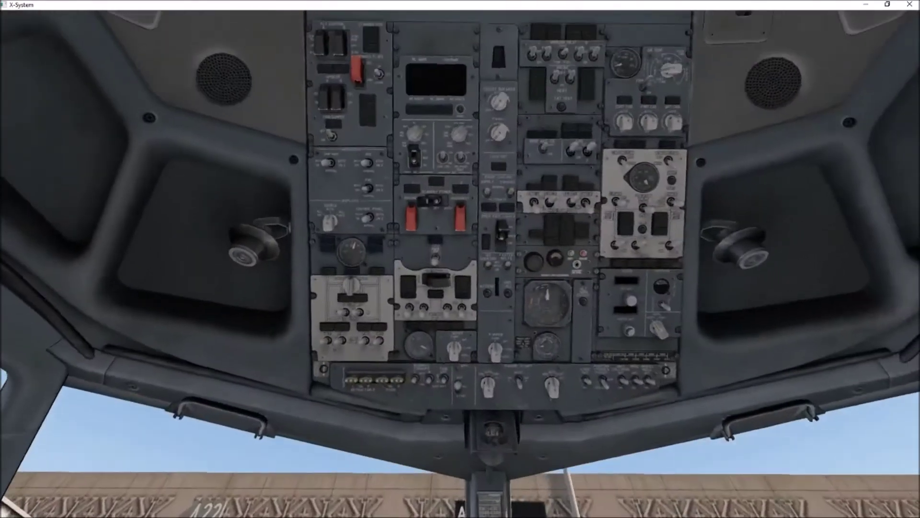
left_click(394, 183)
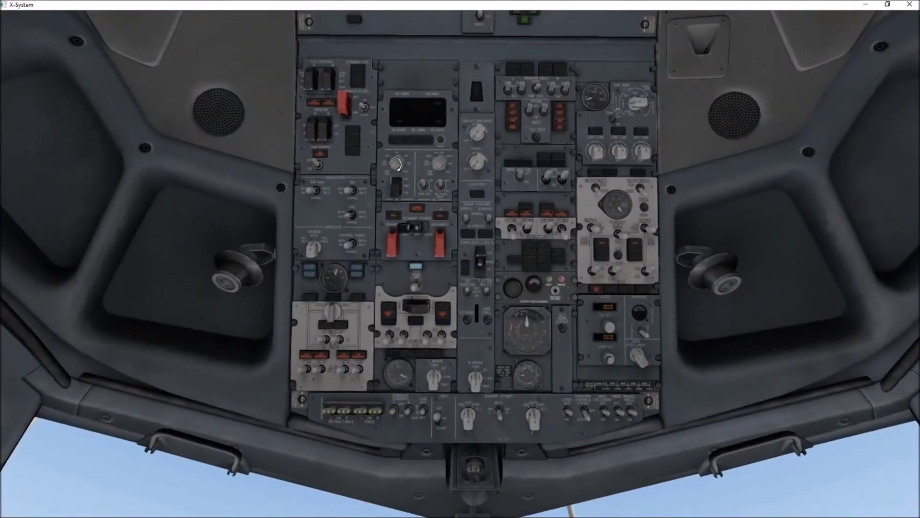
left_click(411, 293)
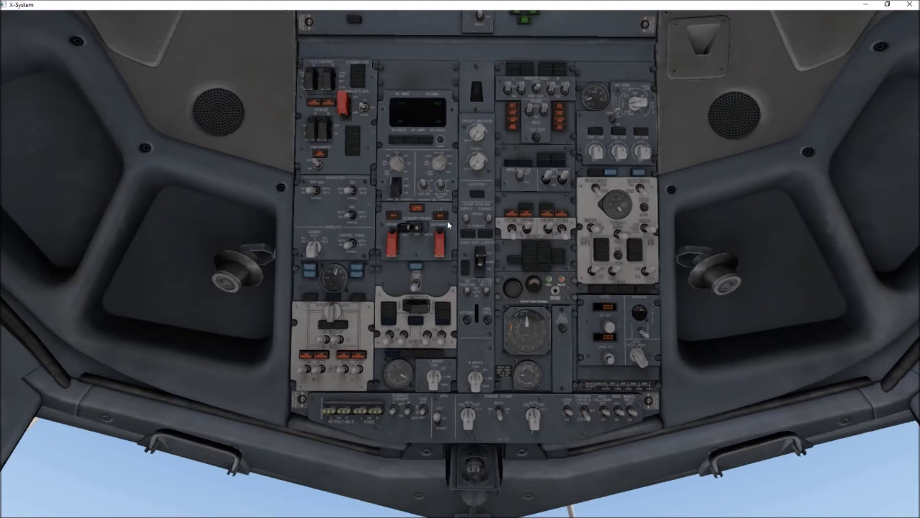
Reset the master caution light and zoom the view onto the captain's CDU
key("KP_8")
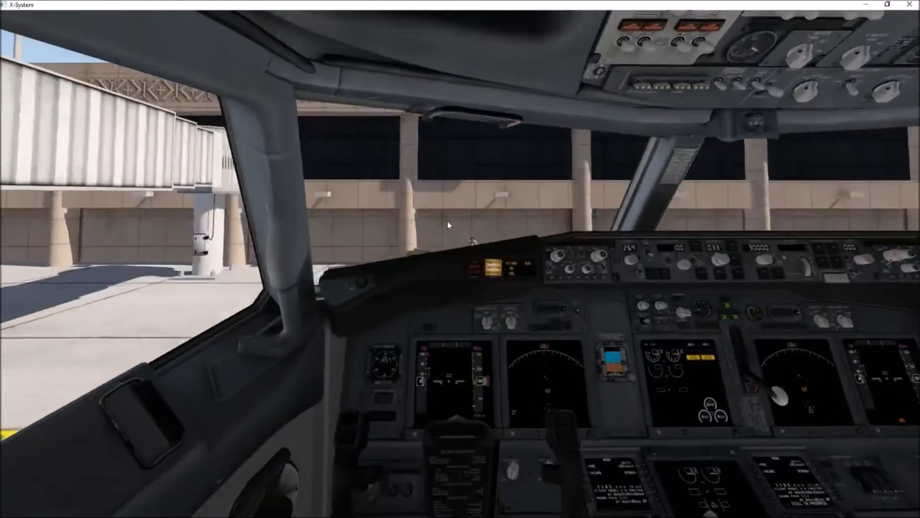
left_click(530, 238)
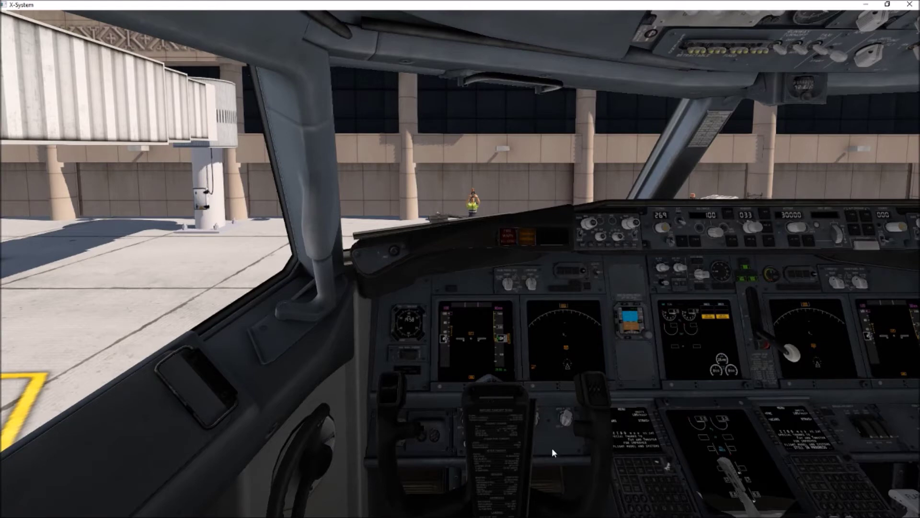
key("KP_3")
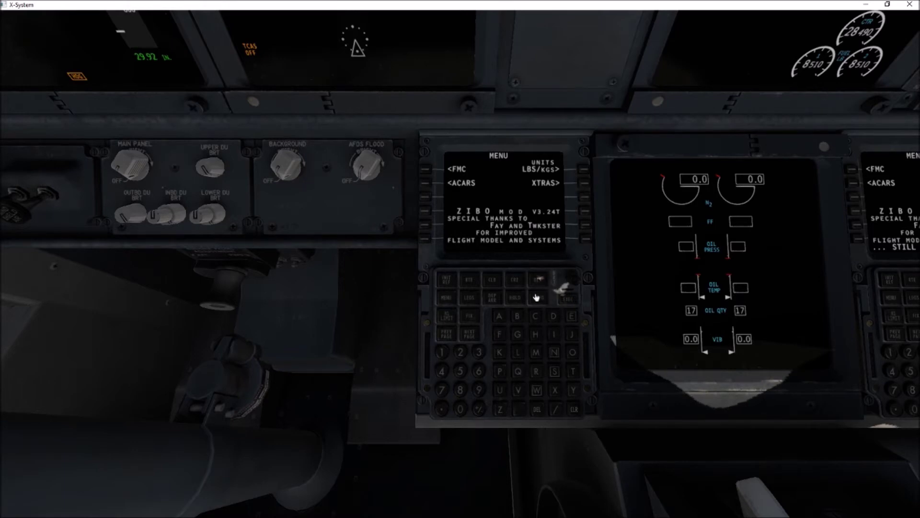
Set XTRAS > OTHERS ALIGN TIME to SHORT, then return to the FMC MENU page
left_click(585, 187)
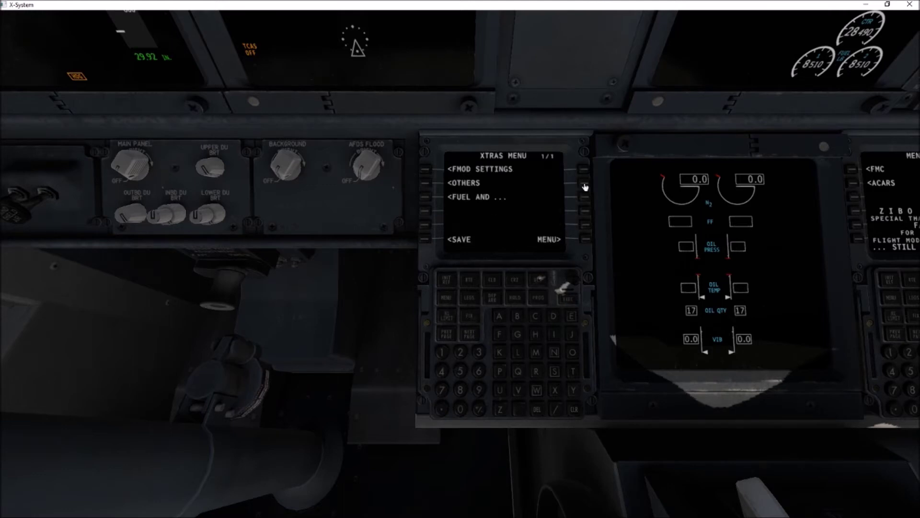
left_click(426, 184)
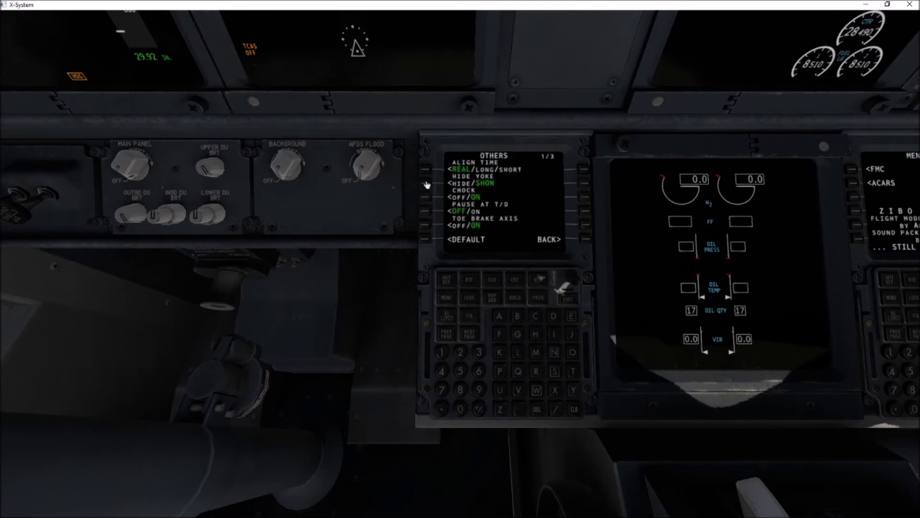
left_click(426, 170)
left_click(425, 171)
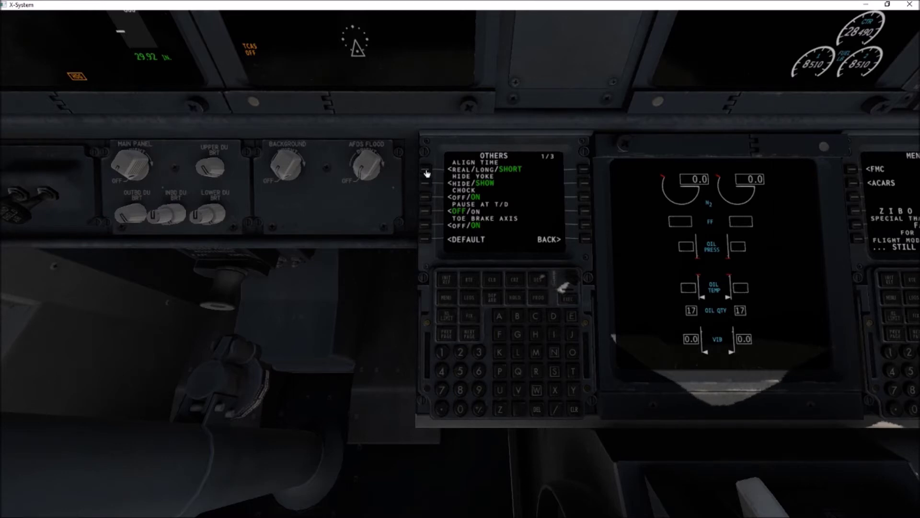
left_click(585, 240)
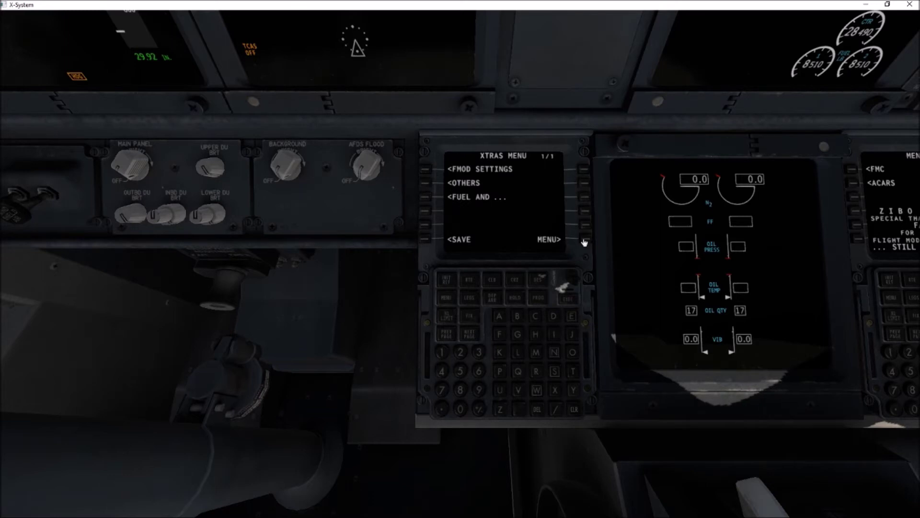
left_click(584, 242)
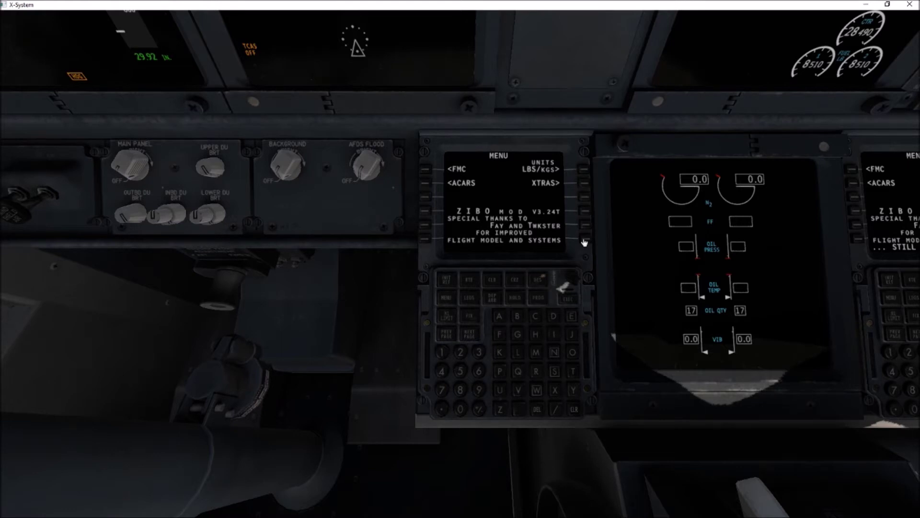
Enter KPHX as the origin airport on the RTE page
left_click(469, 280)
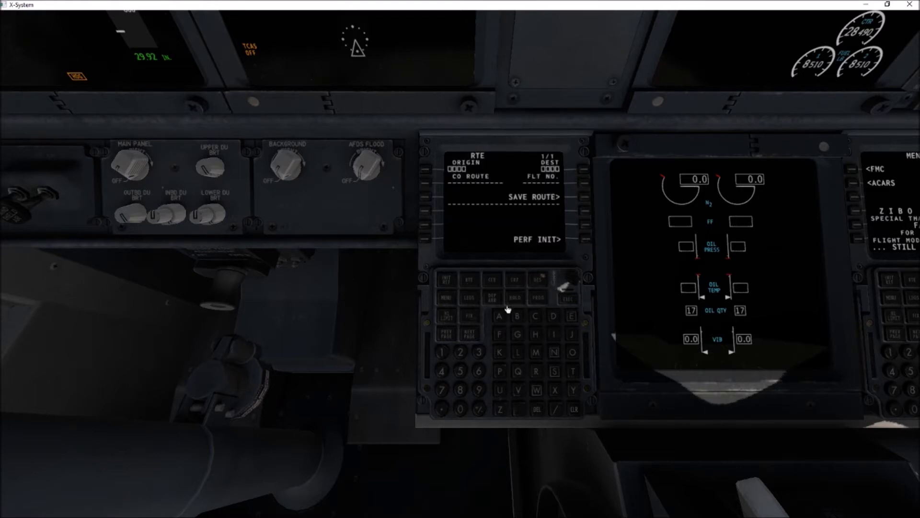
left_click(501, 355)
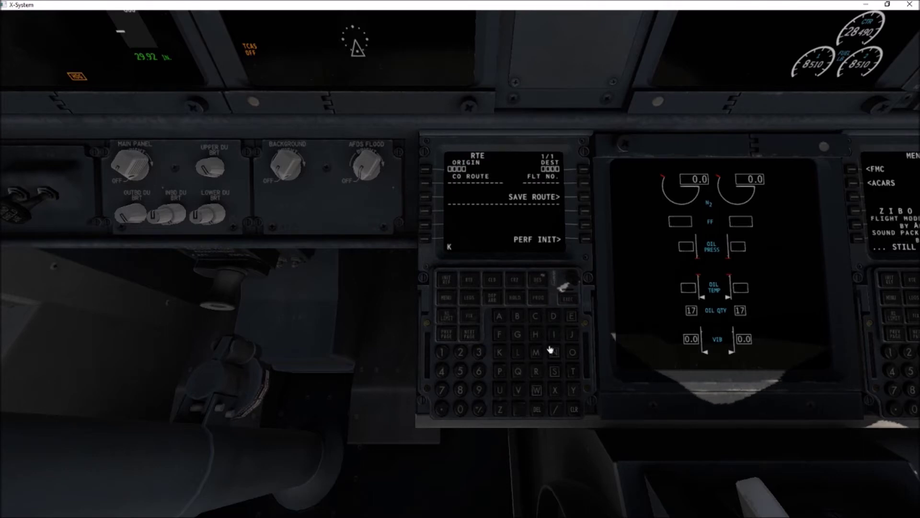
left_click(499, 372)
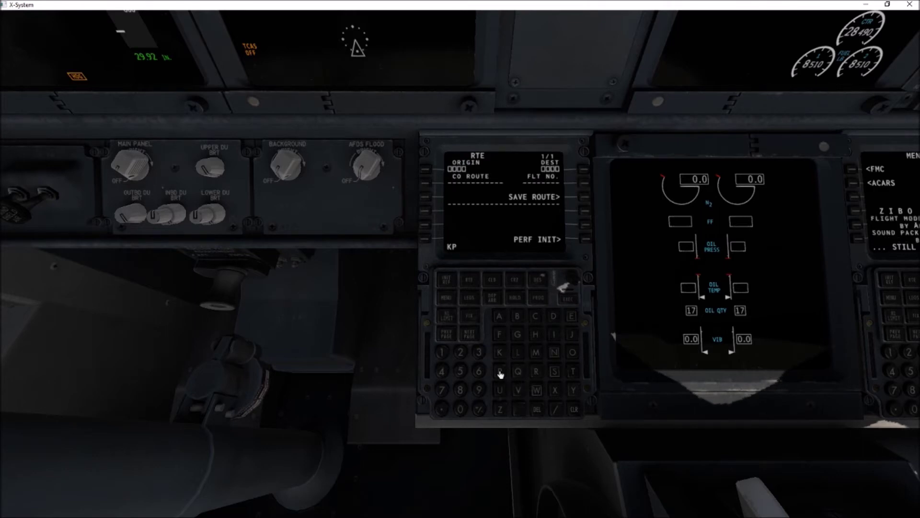
left_click(536, 335)
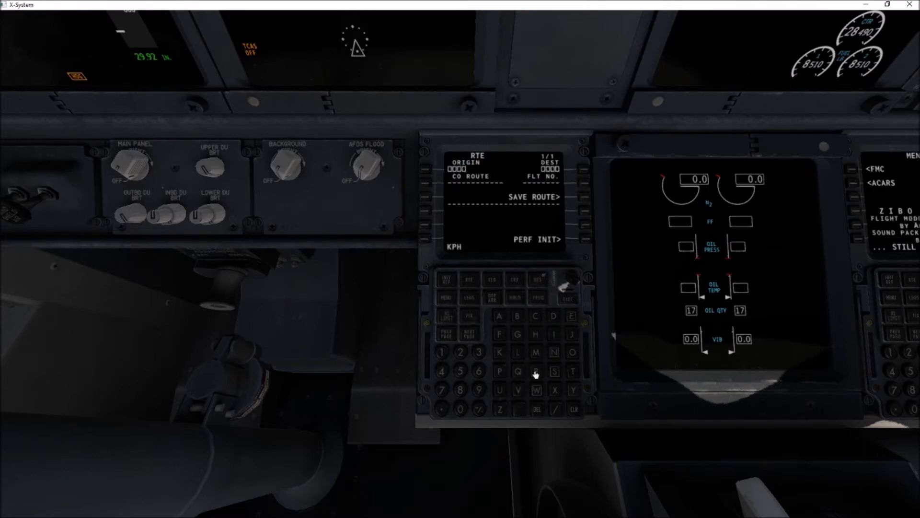
left_click(555, 394)
left_click(426, 172)
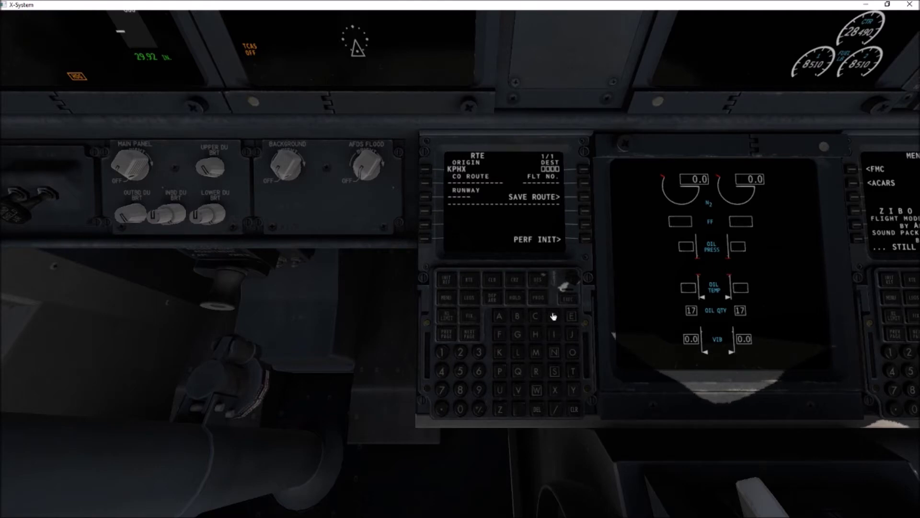
Enter KSAN as the destination airport
left_click(500, 355)
left_click(553, 373)
left_click(499, 317)
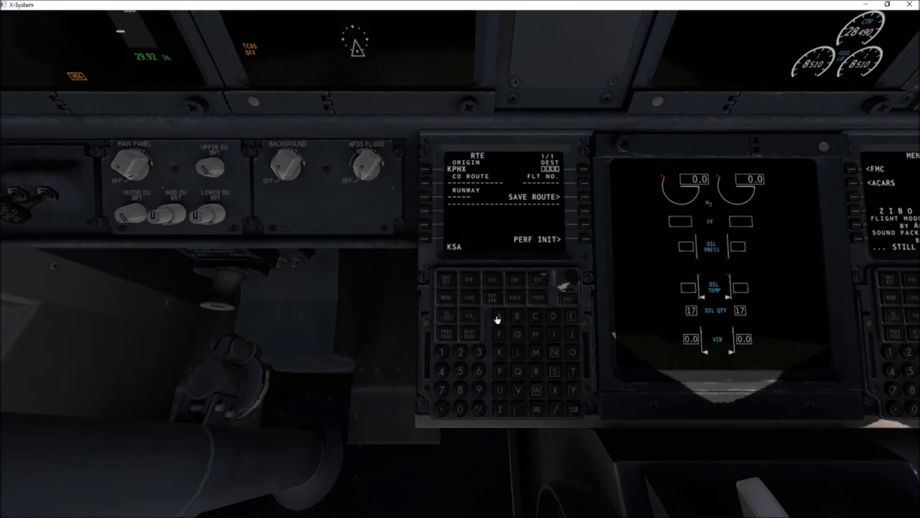
left_click(554, 355)
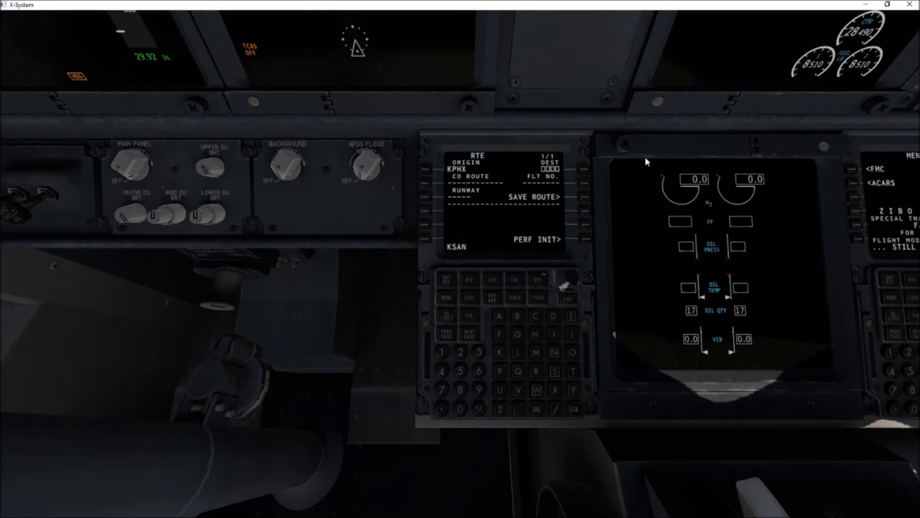
left_click(583, 170)
On PERF INIT, load weights and cruise altitude FL276, reserves 5.0 and cost index 9
left_click(587, 244)
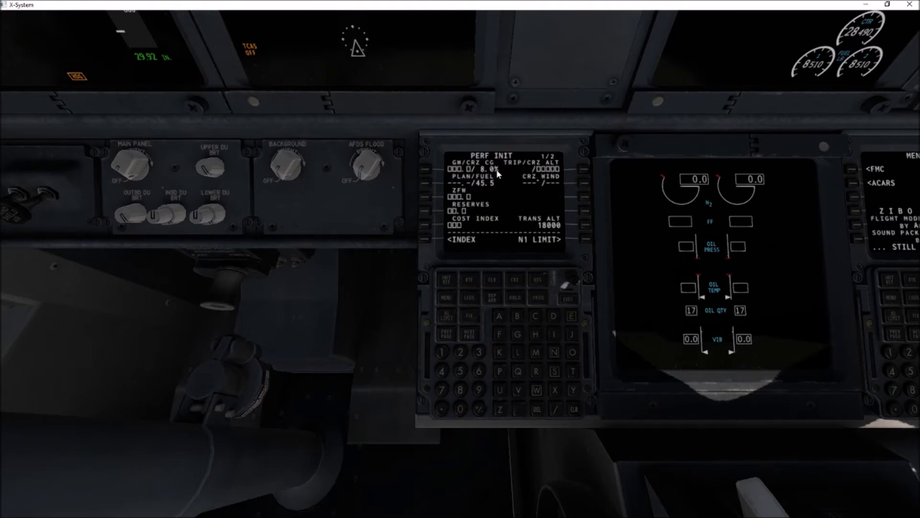
left_click(429, 172)
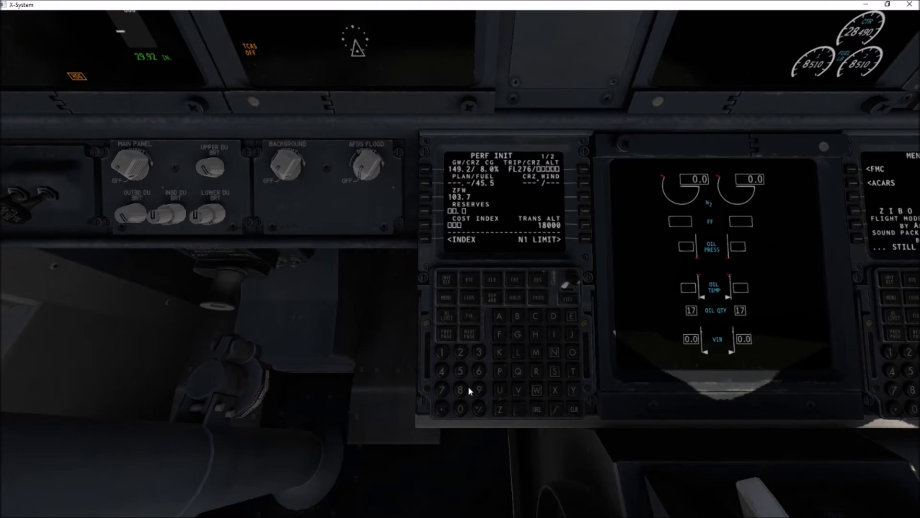
left_click(461, 371)
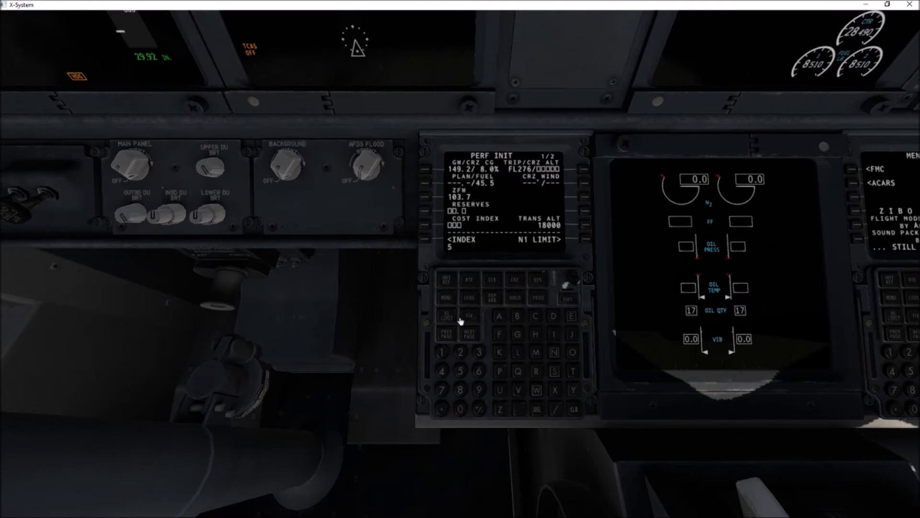
left_click(426, 212)
left_click(477, 392)
left_click(423, 226)
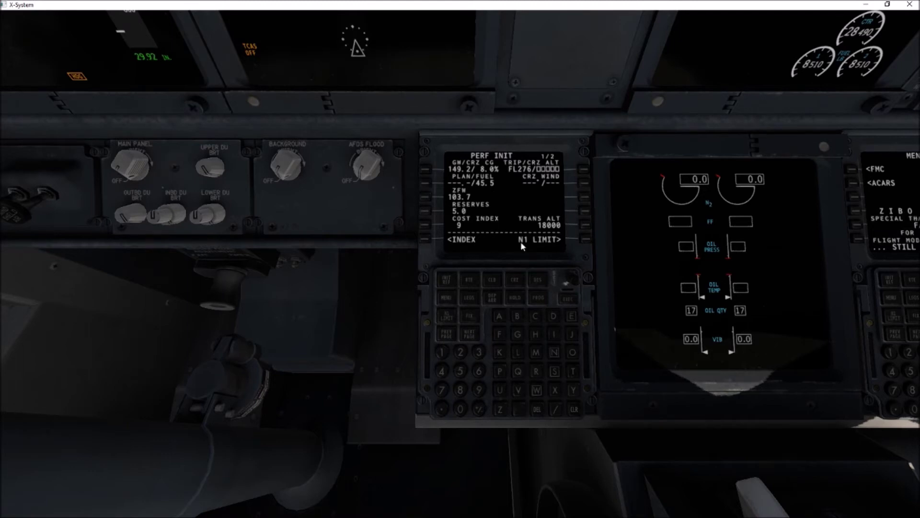
Enter +12°C as SEL/OAT on the N1 LIMIT page, then show TAKEOFF REF
left_click(585, 240)
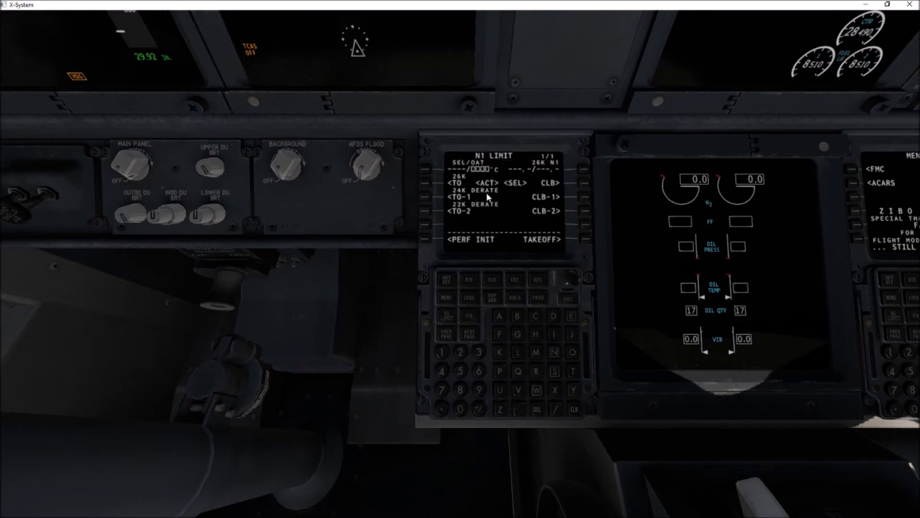
left_click(426, 170)
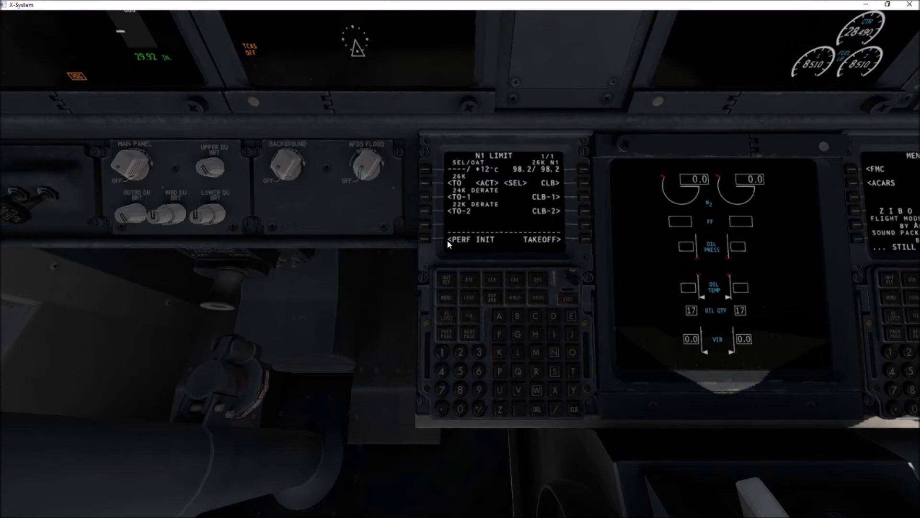
left_click(584, 240)
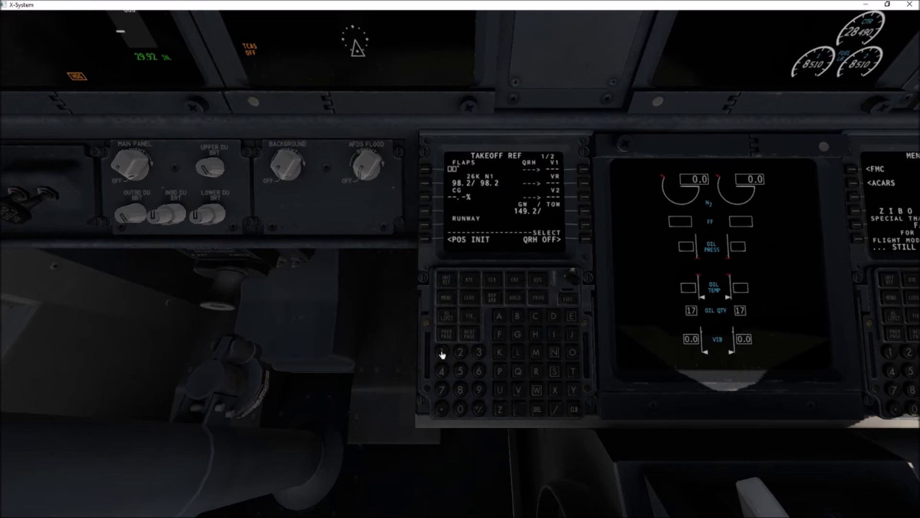
Set takeoff flaps 1 and accept V1 145, VR 147 and V2 155
left_click(427, 170)
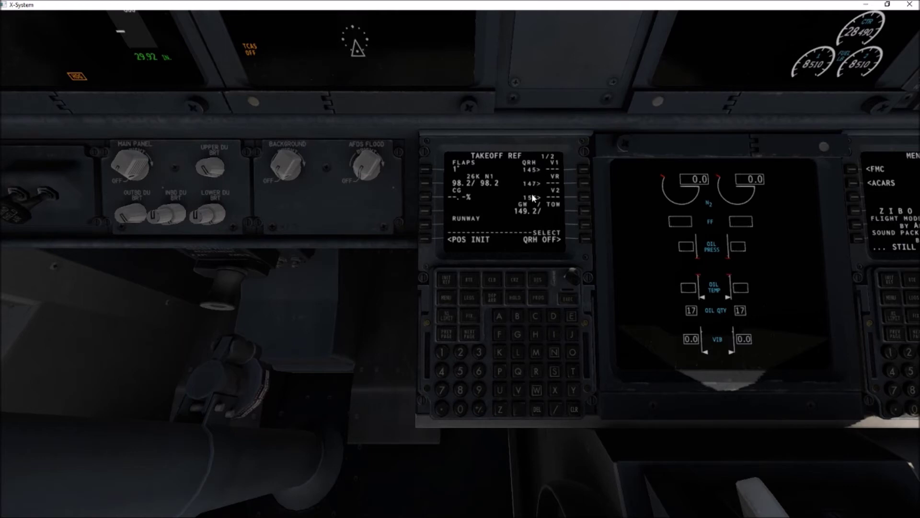
left_click(583, 170)
left_click(583, 187)
left_click(587, 198)
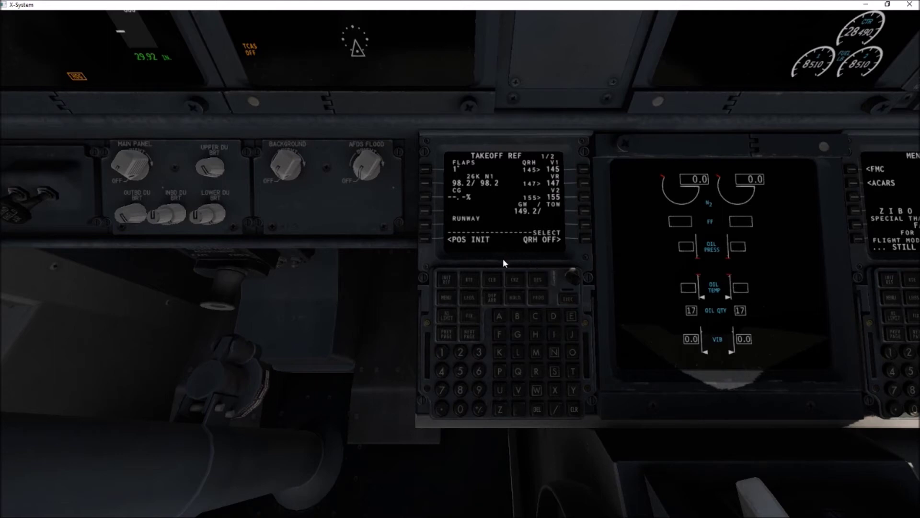
left_click(489, 298)
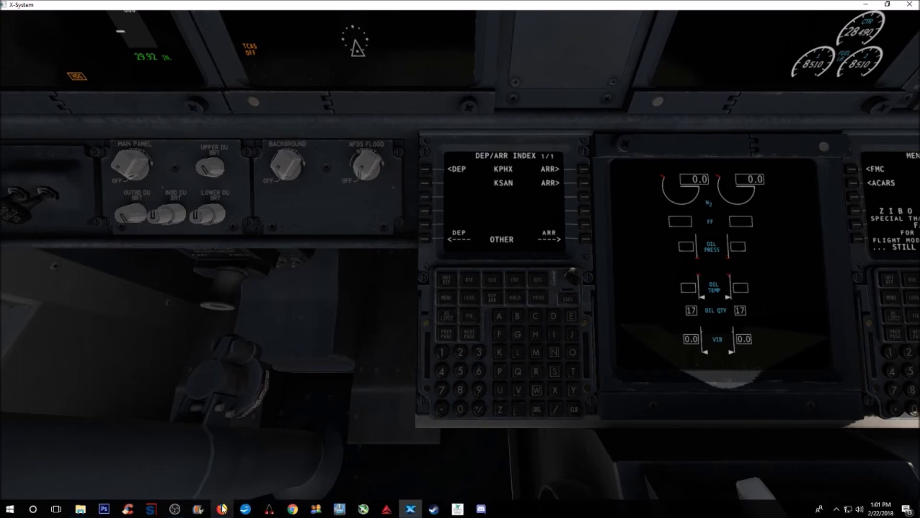
Open the SimBrief Dispatch page and start a new flight
left_click(223, 508)
scroll(241, 189, "down", 2)
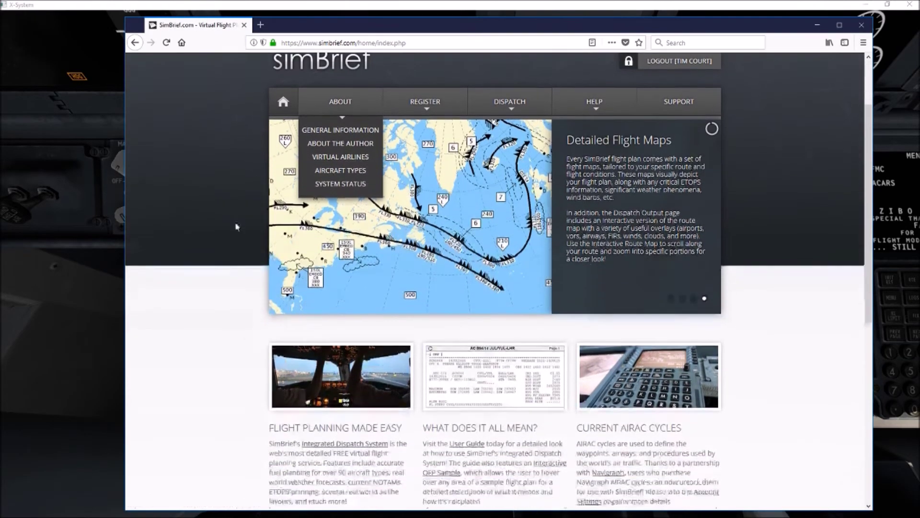
left_click(353, 337)
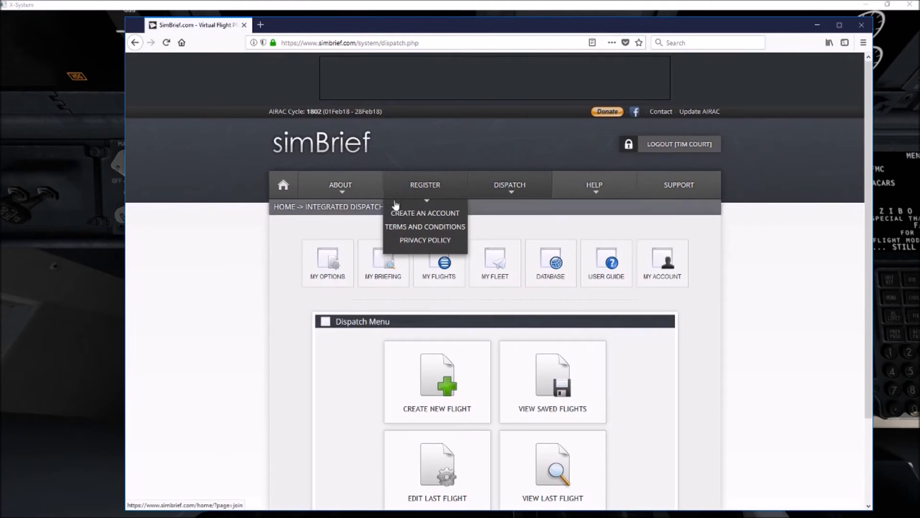
scroll(458, 254, "down", 2)
left_click(458, 255)
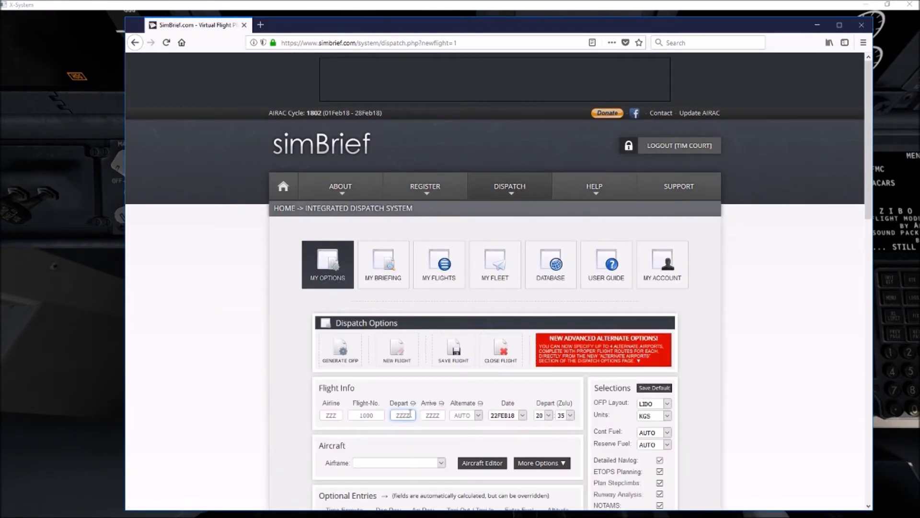
Enter KPHX as departure and KSAN as arrival, then scroll down to the route
type("KPHX")
key("Tab")
type("KSAN")
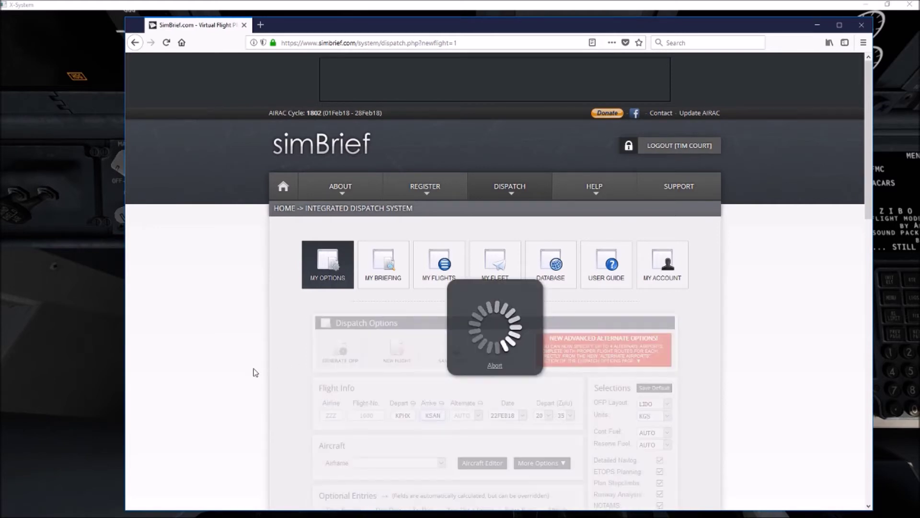
scroll(250, 347, "down", 3)
scroll(250, 347, "down", 5)
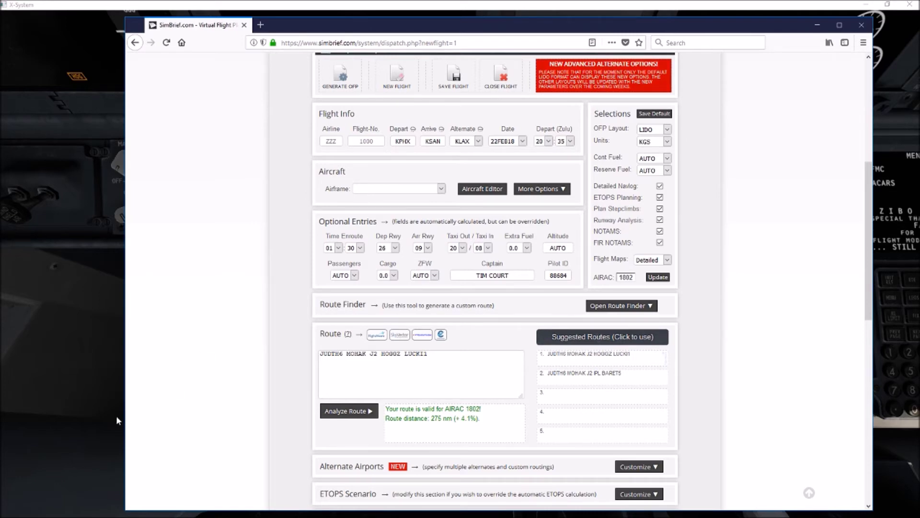
Load the KPHX JUDTH6 departure with MOHAK transition and runway 26
left_click(78, 444)
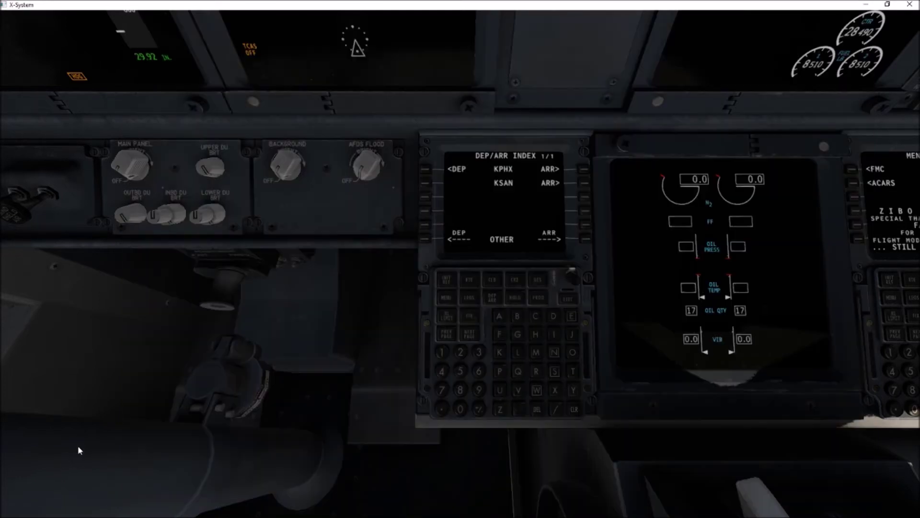
left_click(427, 170)
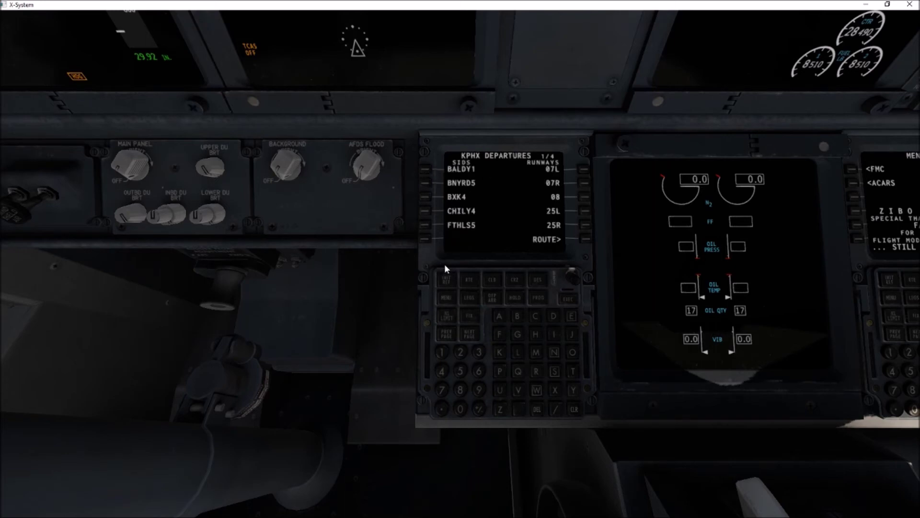
left_click(469, 334)
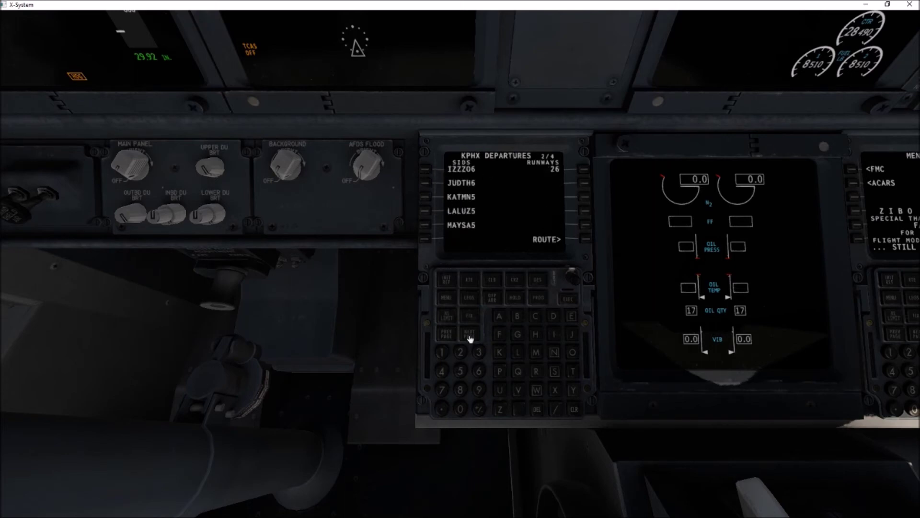
left_click(426, 185)
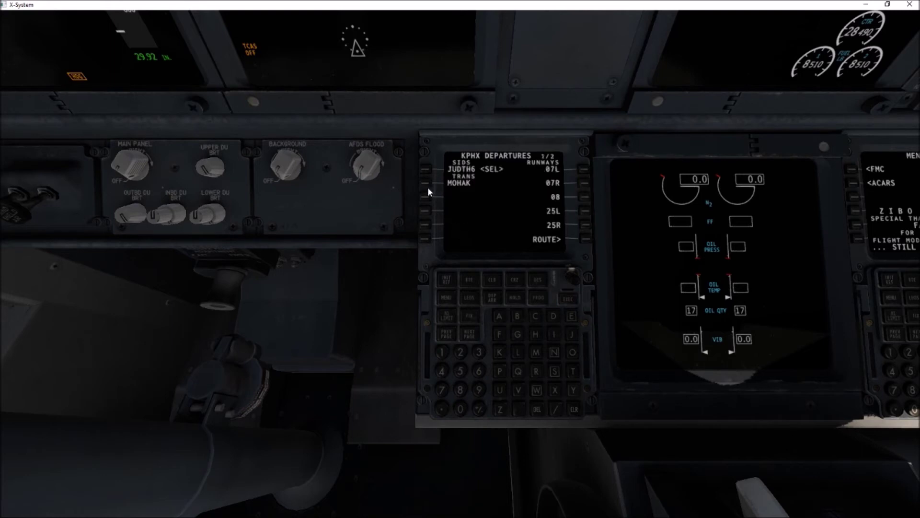
left_click(426, 185)
left_click(469, 336)
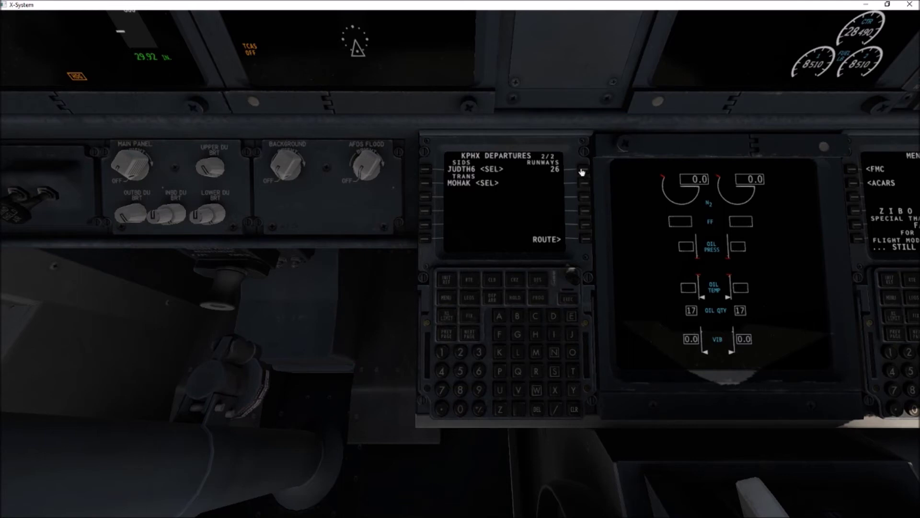
left_click(582, 172)
left_click(492, 297)
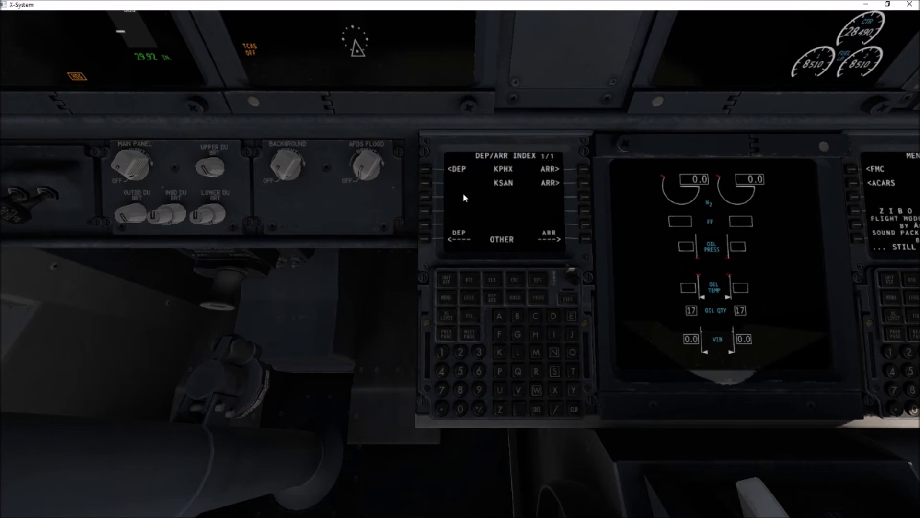
Select the KSAN LUCKI1 arrival via HOGGZ and the ILS09 approach
left_click(584, 184)
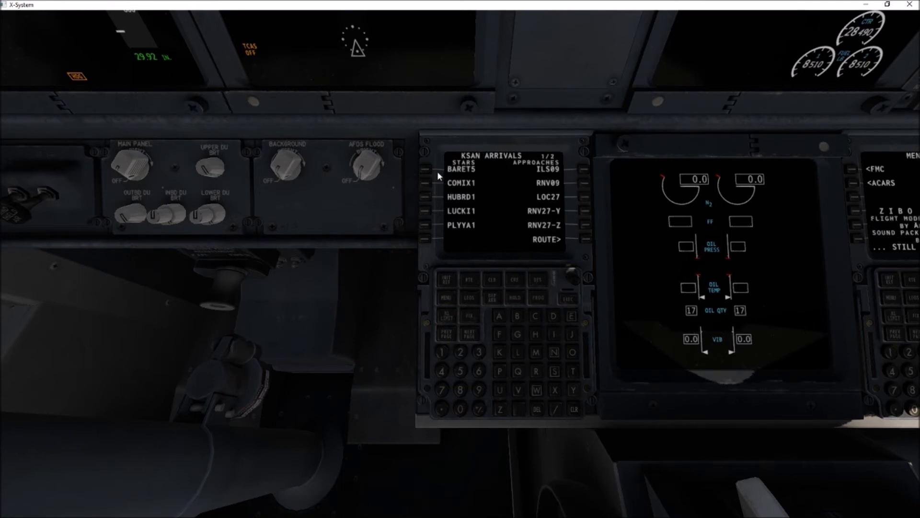
left_click(424, 211)
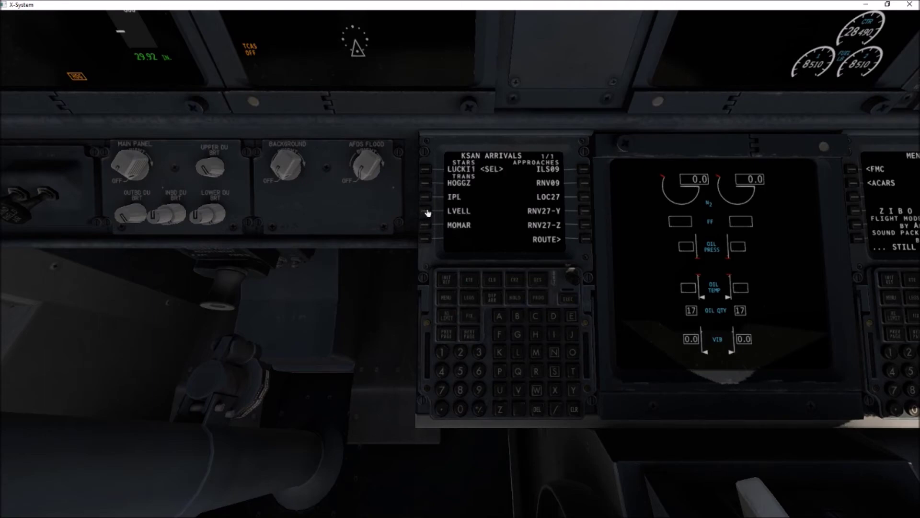
left_click(425, 184)
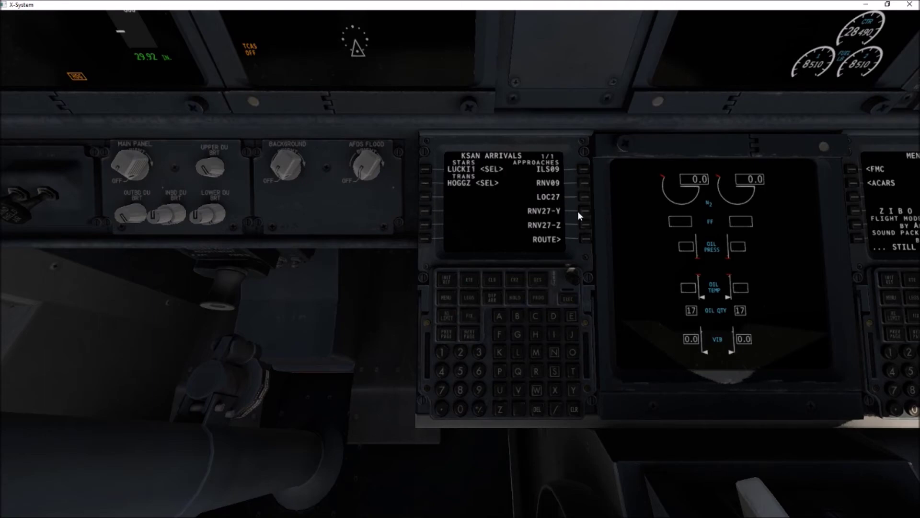
left_click(583, 171)
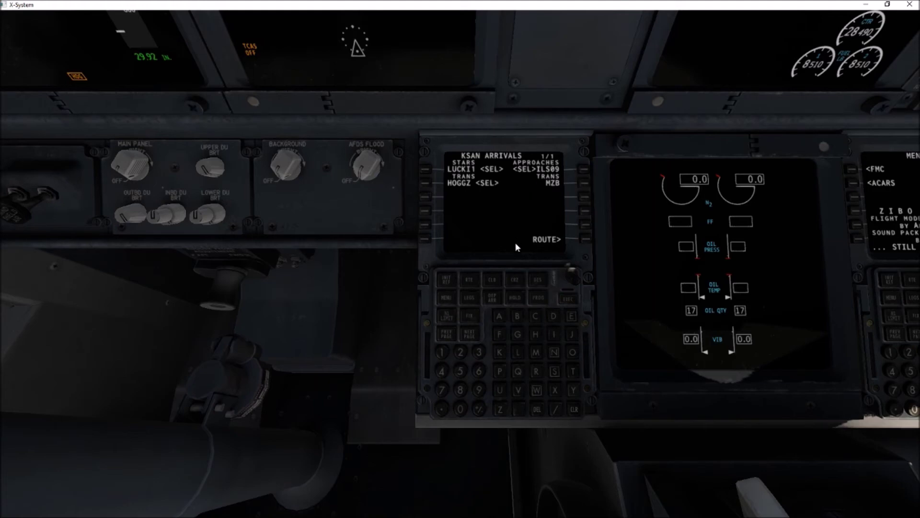
left_click(585, 241)
Activate and execute the entered KPHX–KSAN route, then move to the second LEGS page
left_click(585, 241)
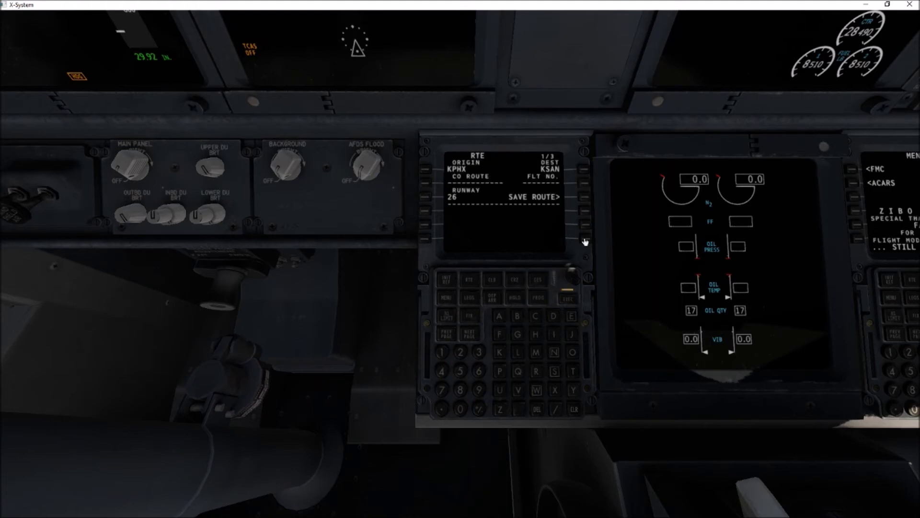
left_click(567, 299)
left_click(473, 302)
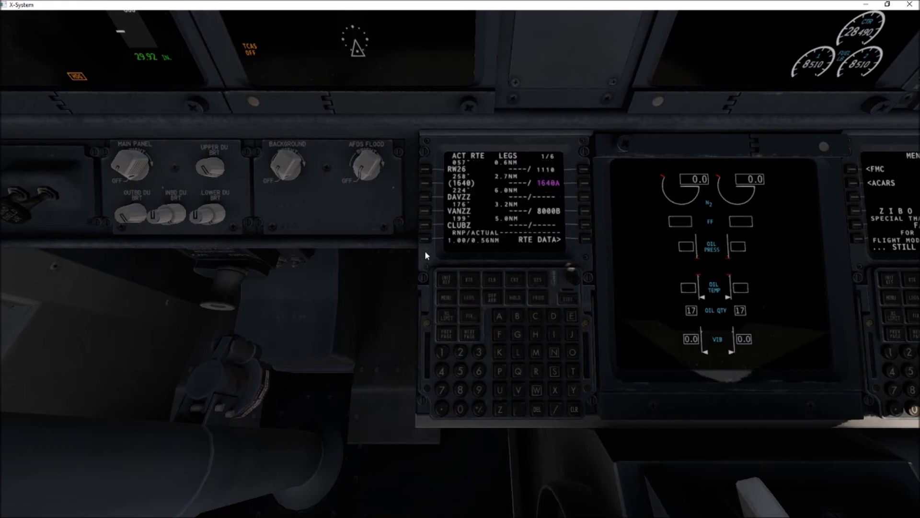
left_click(468, 336)
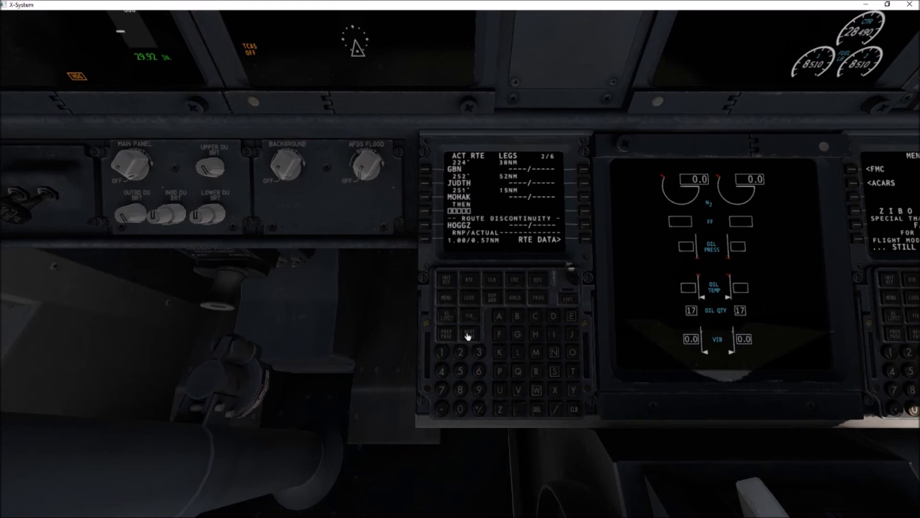
Try inserting airway J2 at the empty route line, then clear the NOT IN DATABASE message
left_click(426, 224)
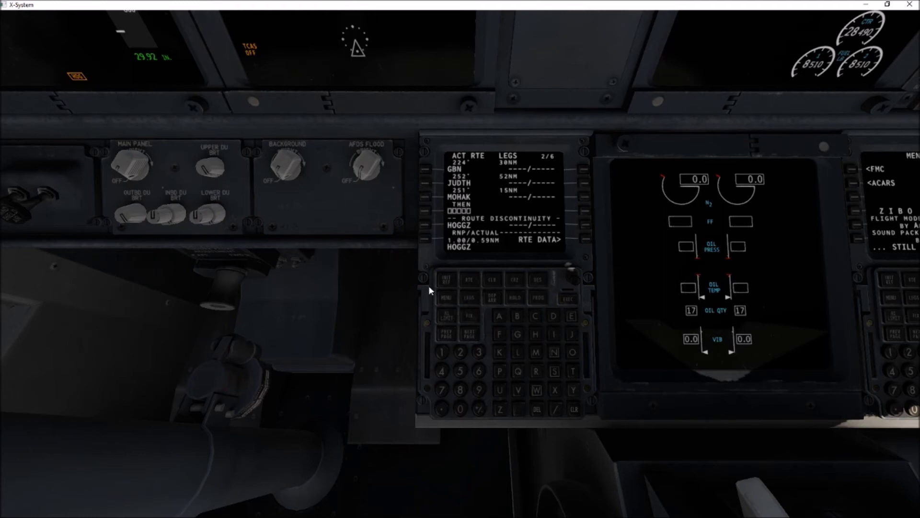
left_click(576, 409)
left_click(571, 336)
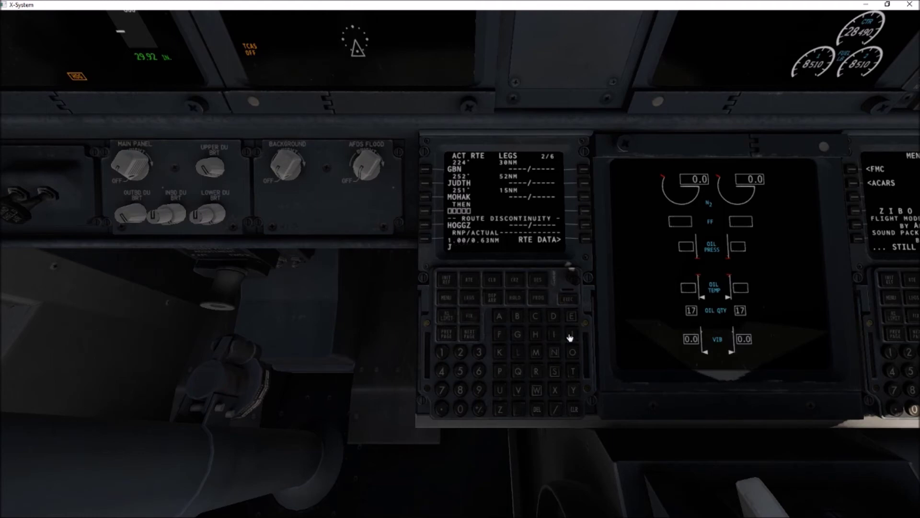
left_click(460, 355)
left_click(426, 212)
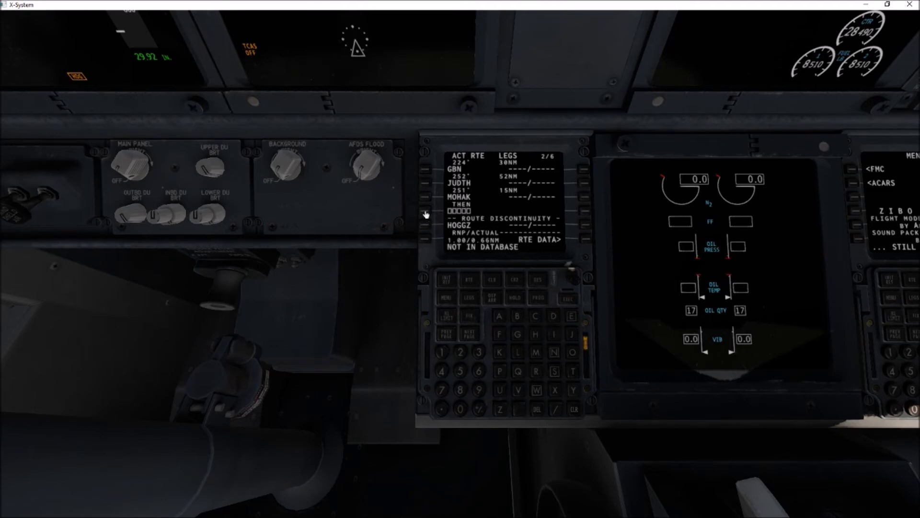
left_click(575, 407)
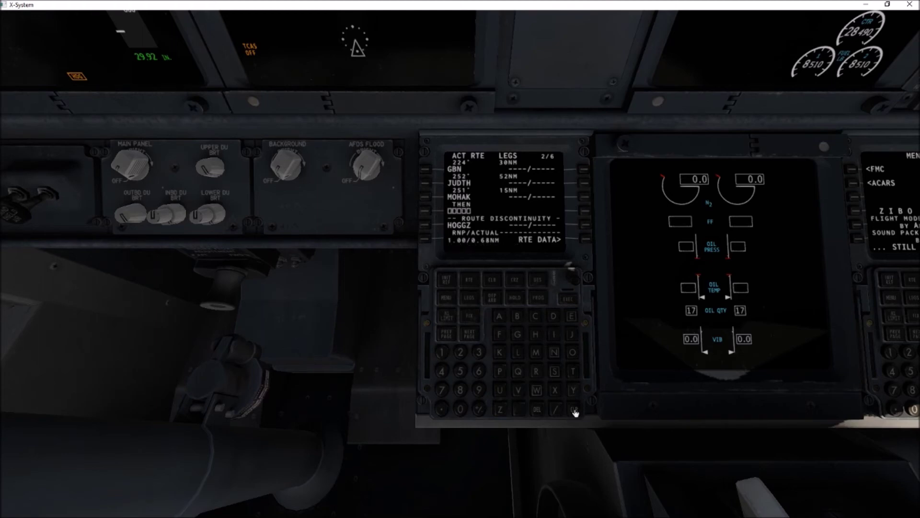
Place HOGGZ after MOHAK to close the discontinuity, execute, and return to LEGS 1/6
left_click(424, 226)
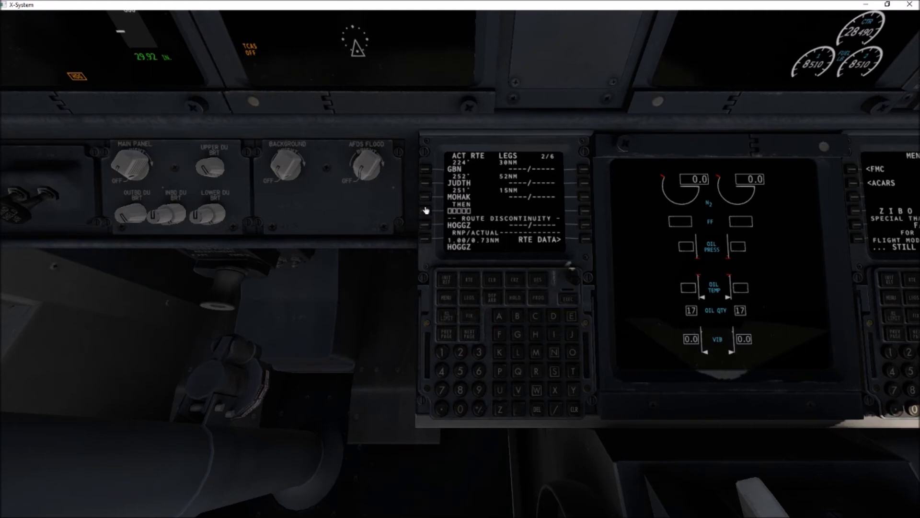
left_click(424, 211)
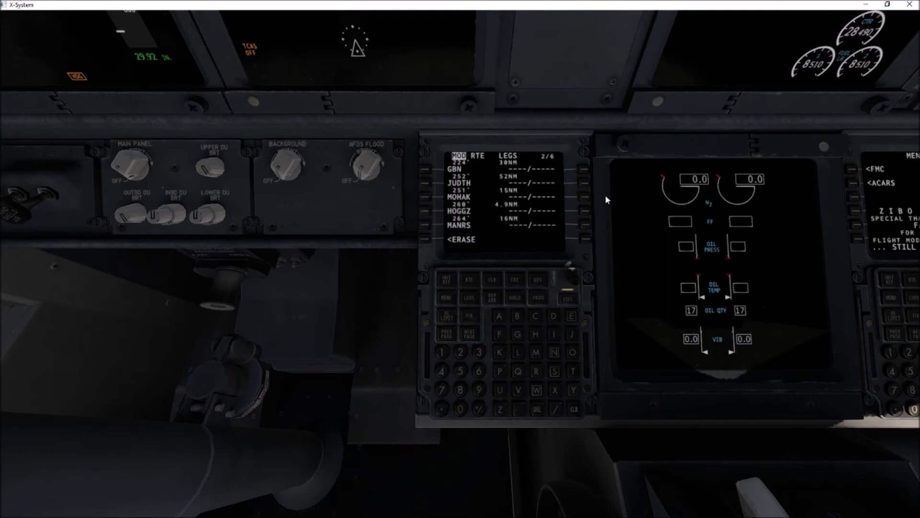
left_click(571, 299)
left_click(470, 336)
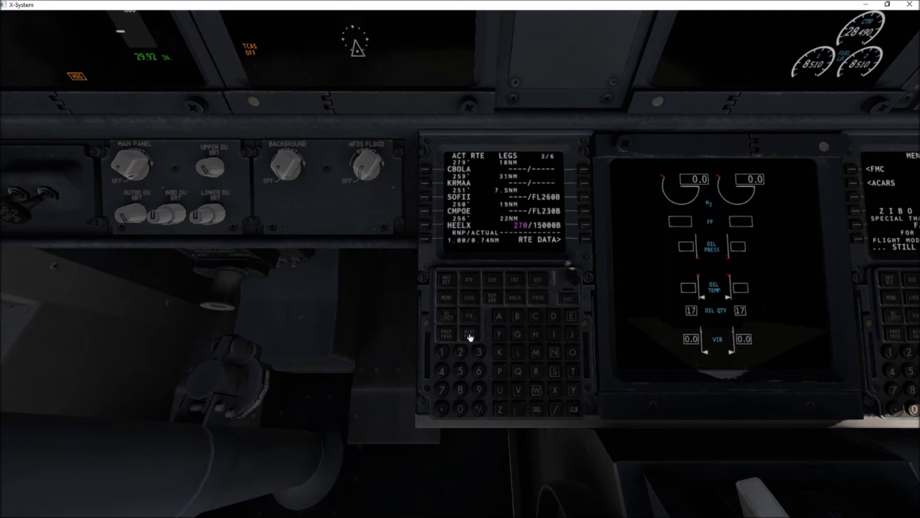
left_click(470, 336)
left_click(470, 336)
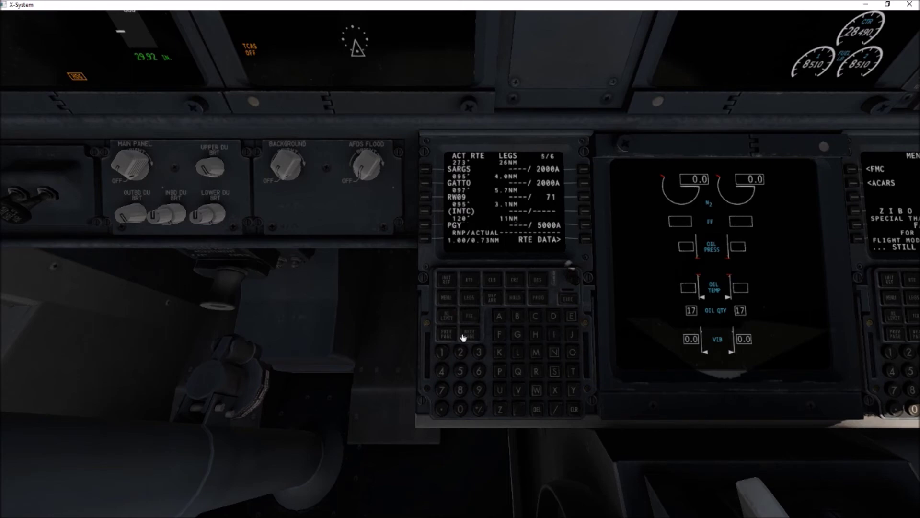
left_click(445, 335)
left_click(470, 298)
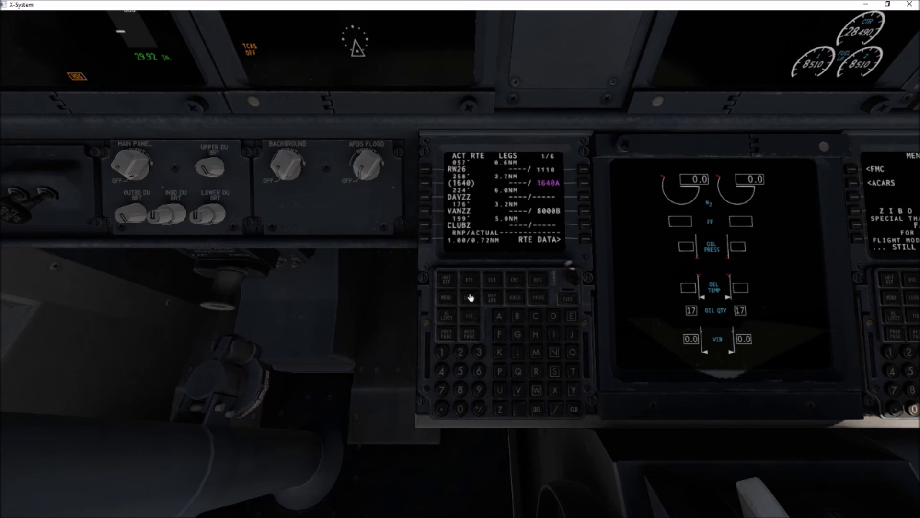
Enter 26000 as the CRZ ALT (FL260) and clear the UNABLE REQD NAV PERF-RNP message
left_click(514, 282)
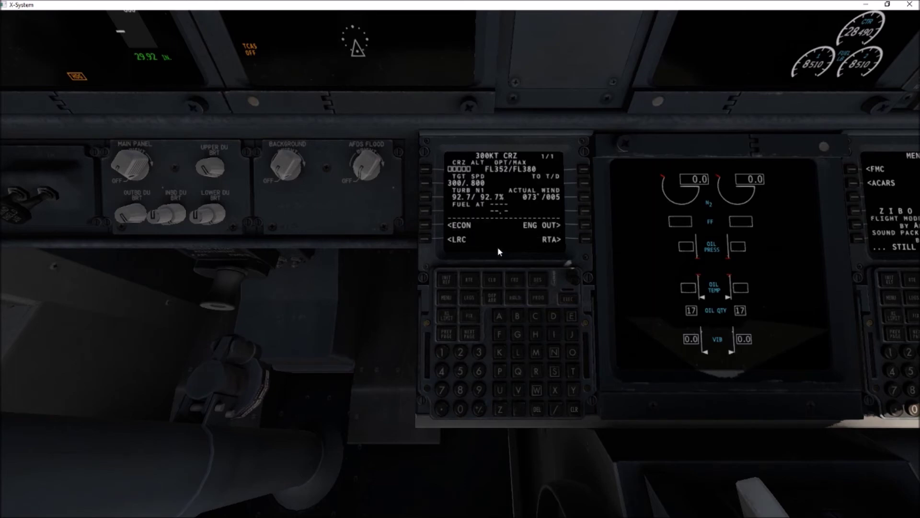
left_click(468, 356)
left_click(478, 371)
left_click(462, 408)
left_click(462, 407)
left_click(463, 408)
left_click(423, 169)
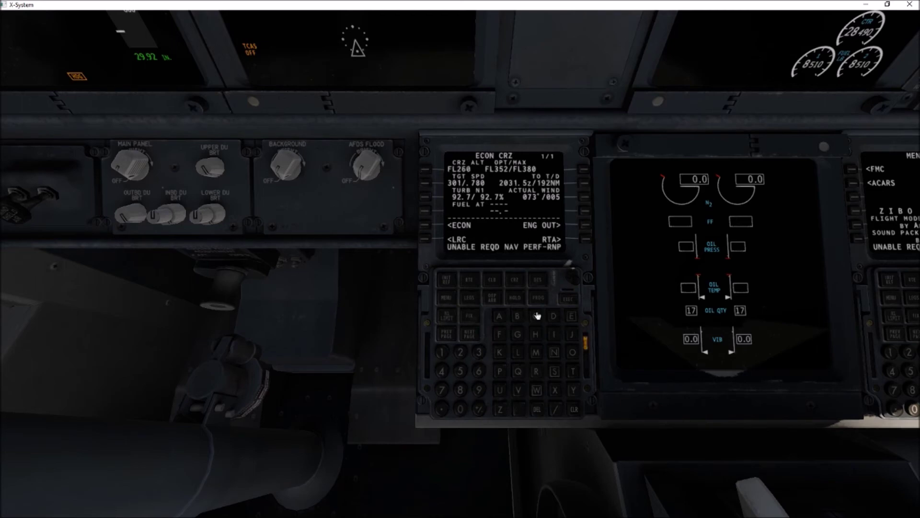
left_click(575, 409)
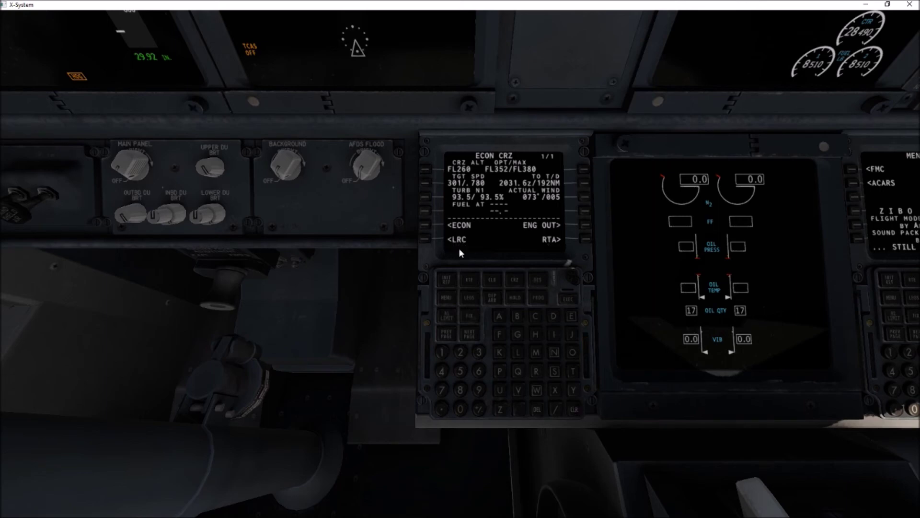
Review the LEGS pages for speed/altitude predictions, ending back on page 1
left_click(466, 297)
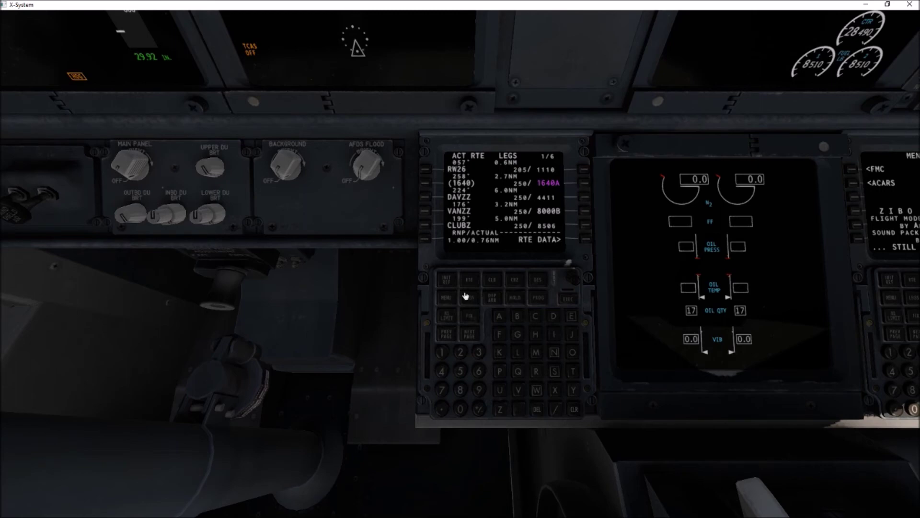
left_click(474, 331)
left_click(471, 332)
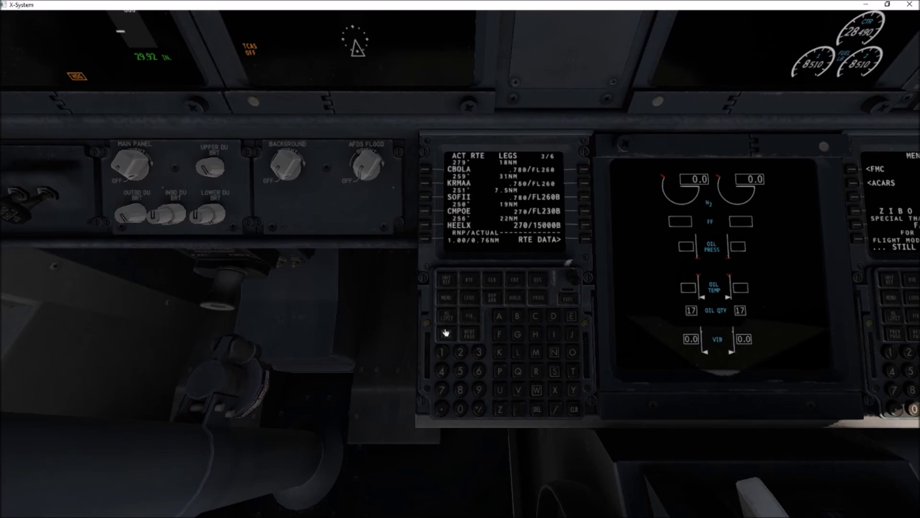
left_click(446, 332)
left_click(470, 298)
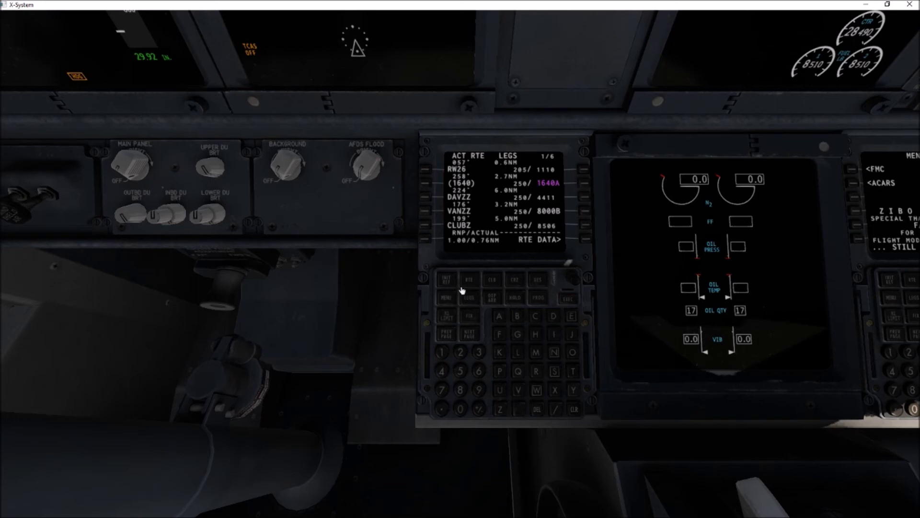
Bring up POS INIT, then turn the left and right overhead IRS mode knobs to NAV
left_click(448, 280)
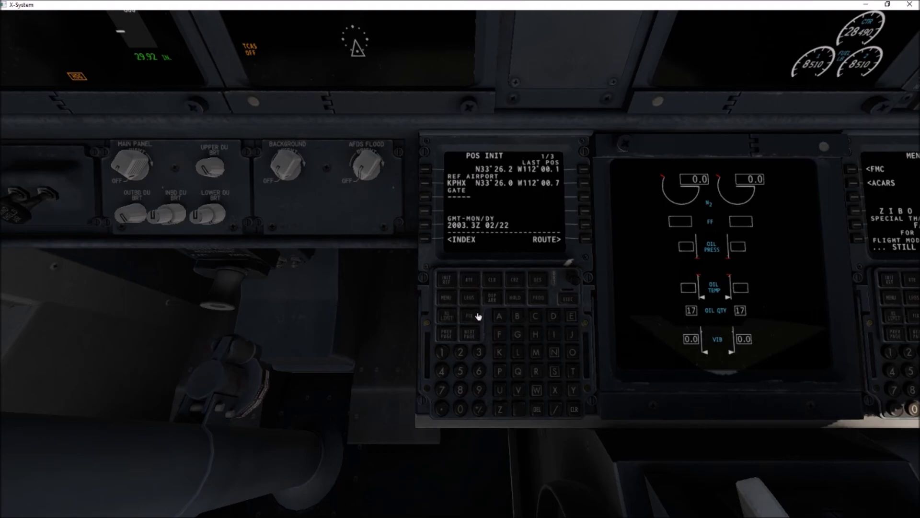
key("KP_8")
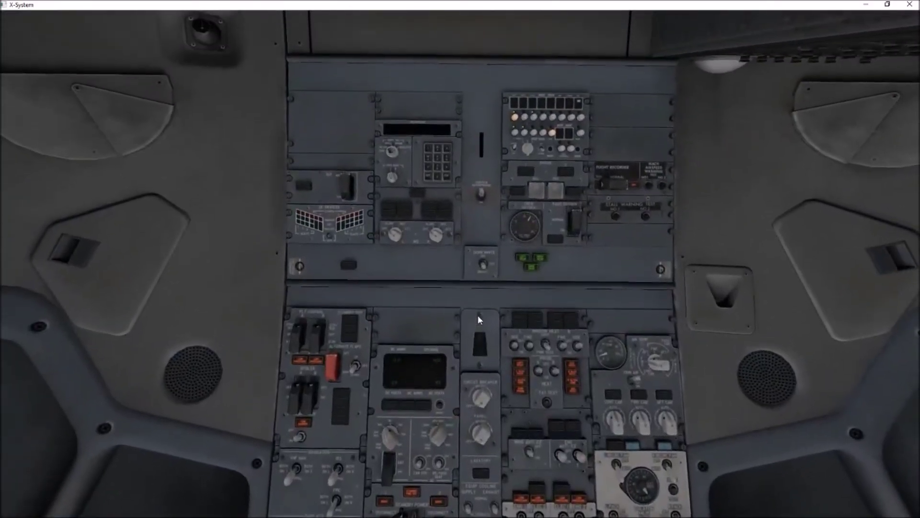
left_click(394, 236)
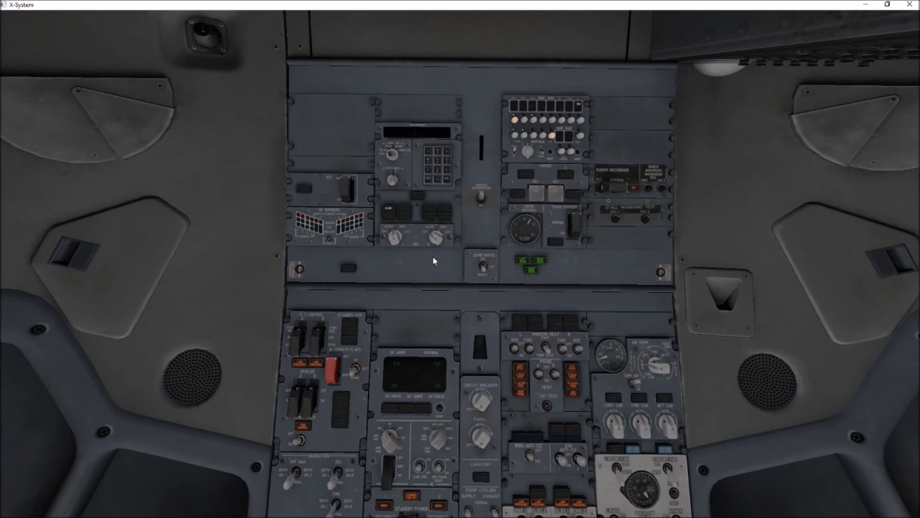
left_click(435, 235)
scroll(402, 160, "up", 5)
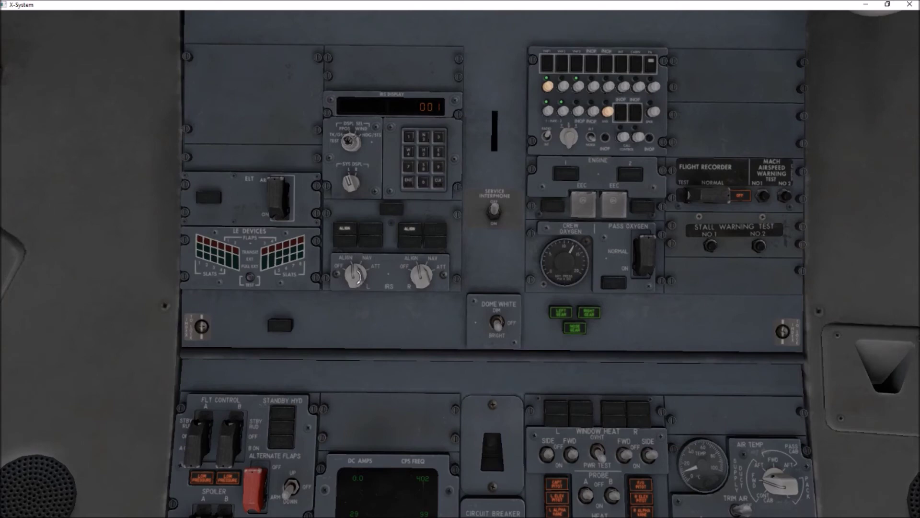
left_click(358, 277)
left_click(423, 274)
key("KP_1")
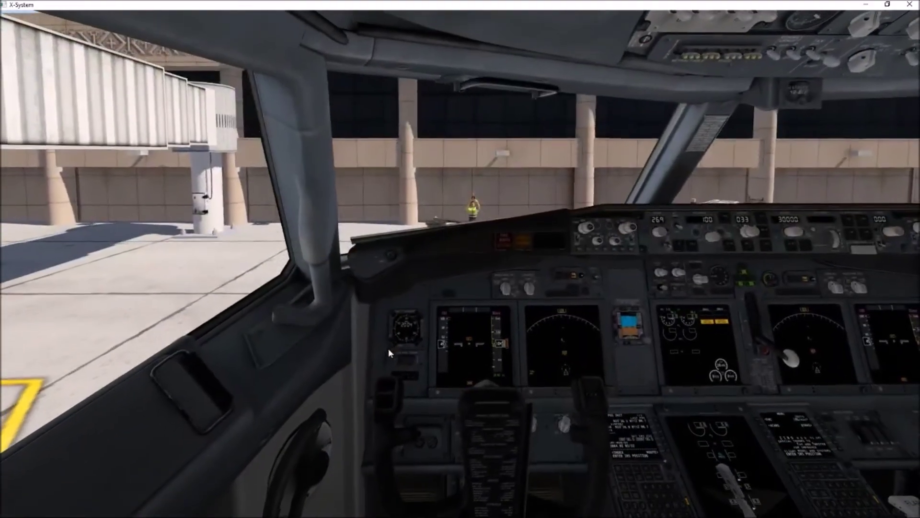
Enter the KPHX position N33°26.0 W112°00.7 into SET IRS POS and clear the prompt
key("KP_2")
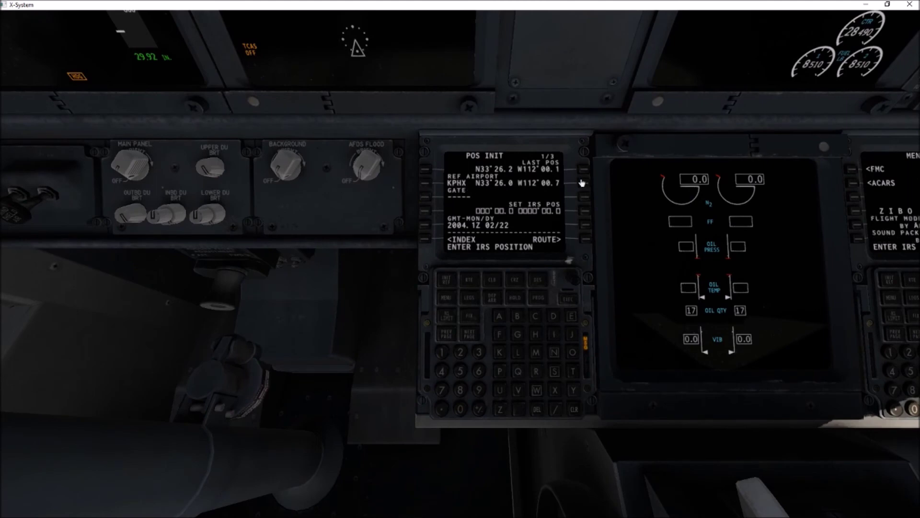
left_click(584, 212)
left_click(574, 408)
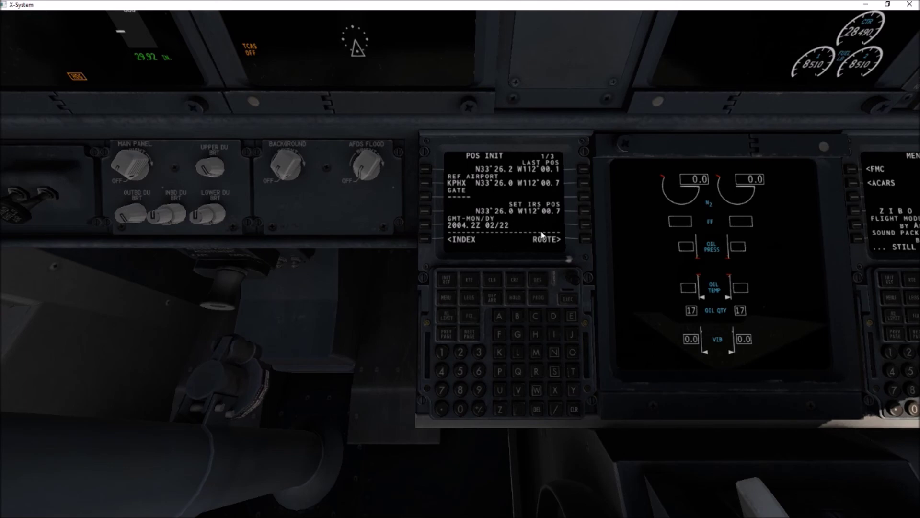
key("KP_1")
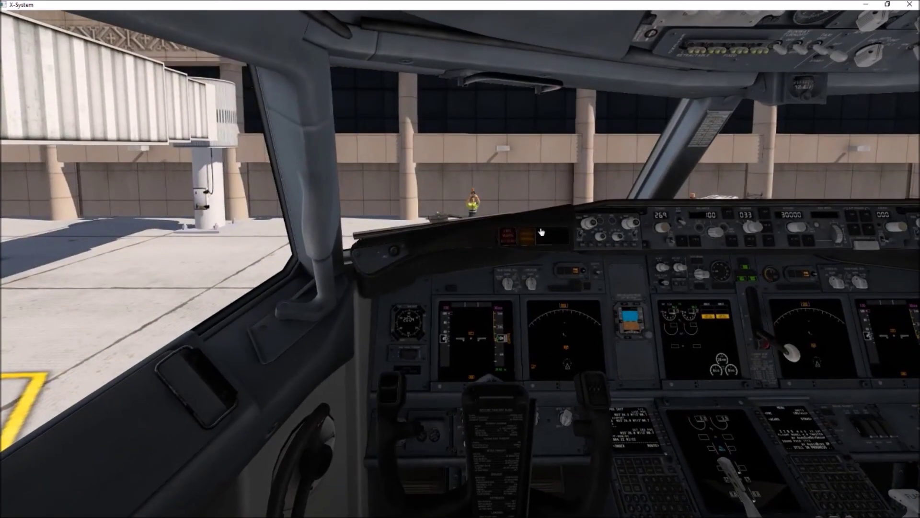
Check the overhead IRS panel, then return to the forward view while the displays come alive
key("KP_2")
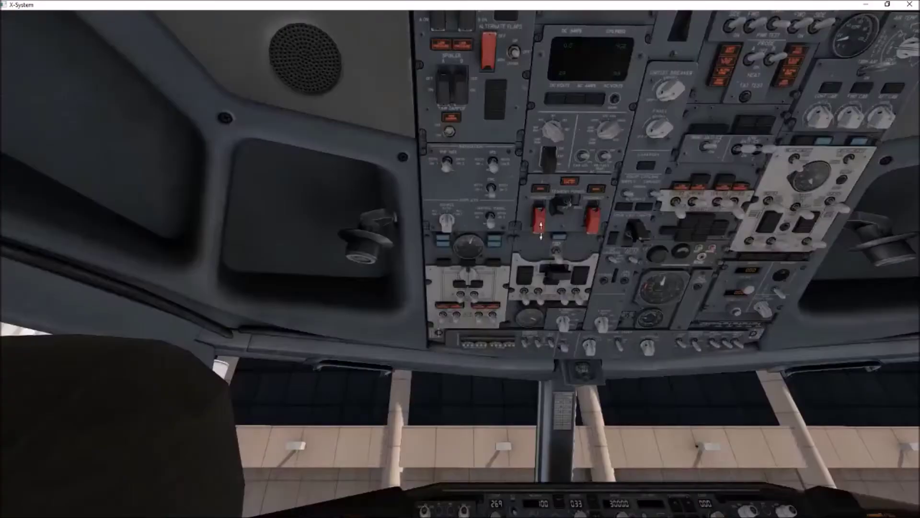
key("KP_1")
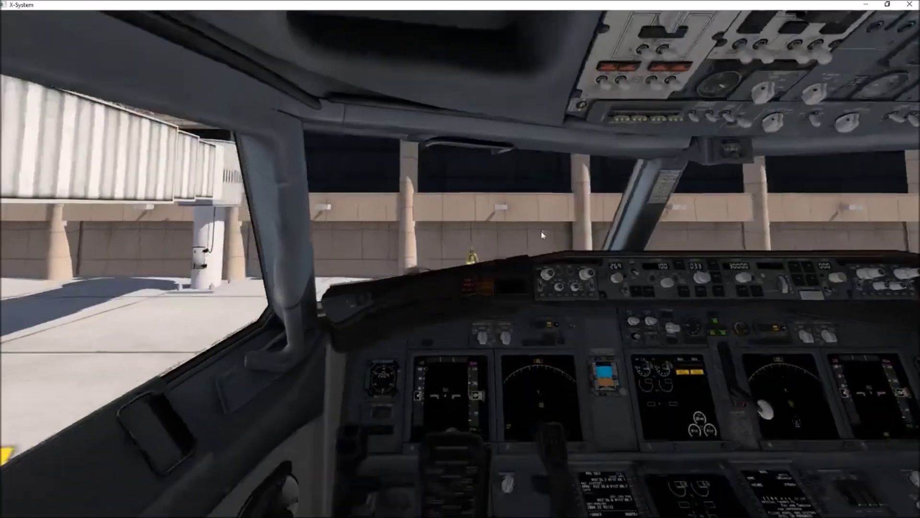